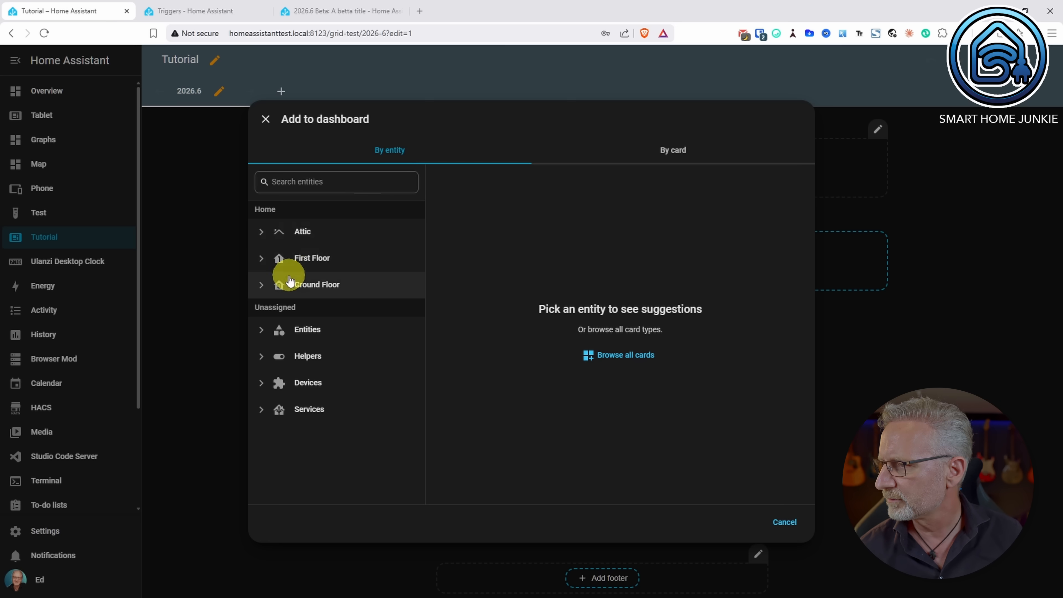
- Add a light color favorites tile for the Office Front Left light, found under Ground Floor, Office, to the new section
left_click(261, 285)
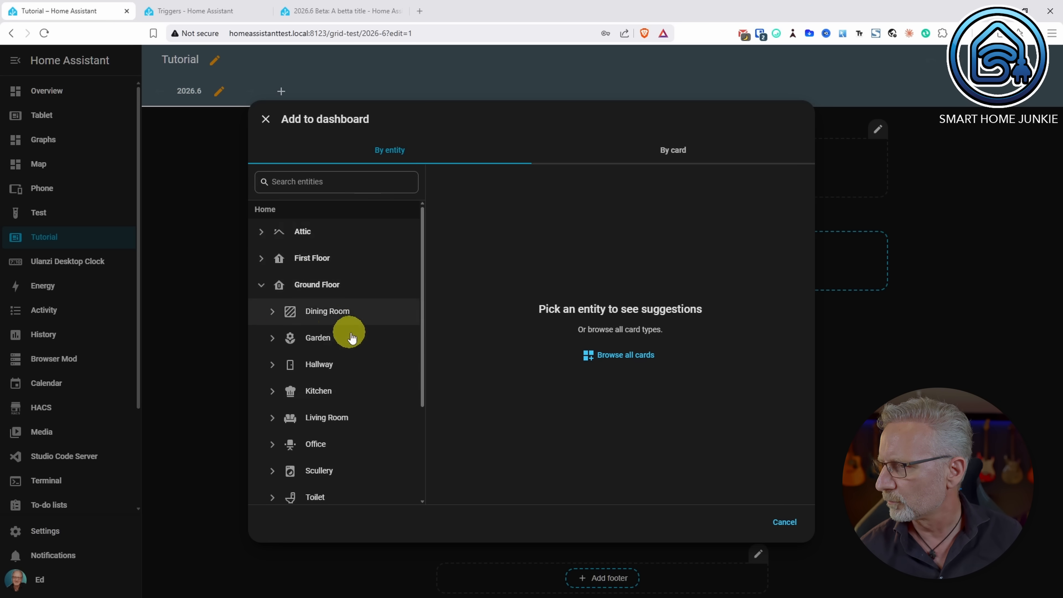
left_click(273, 444)
scroll(342, 429, "down", 20)
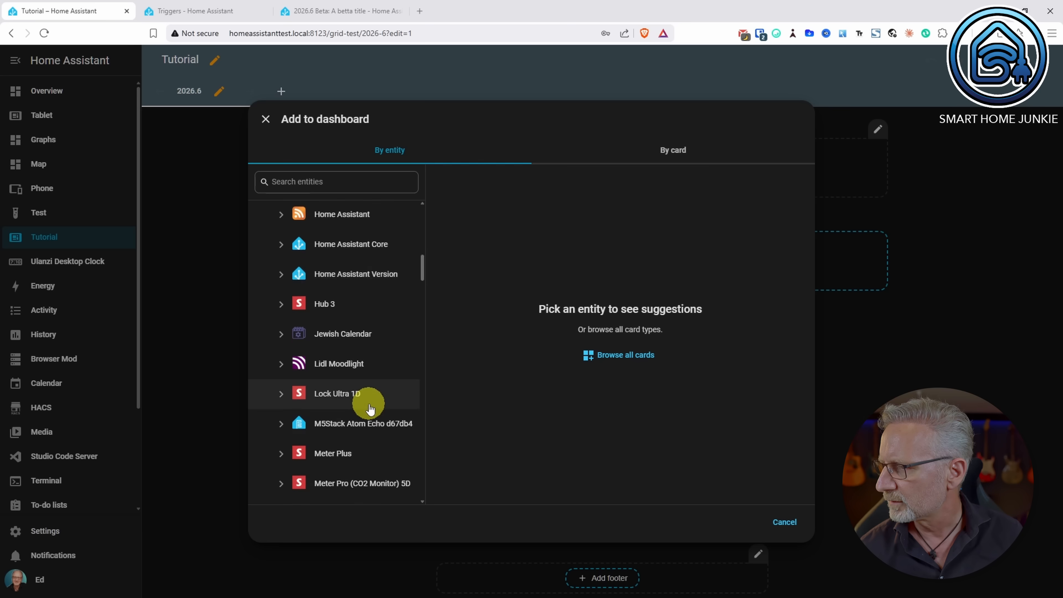
scroll(369, 406, "down", 8)
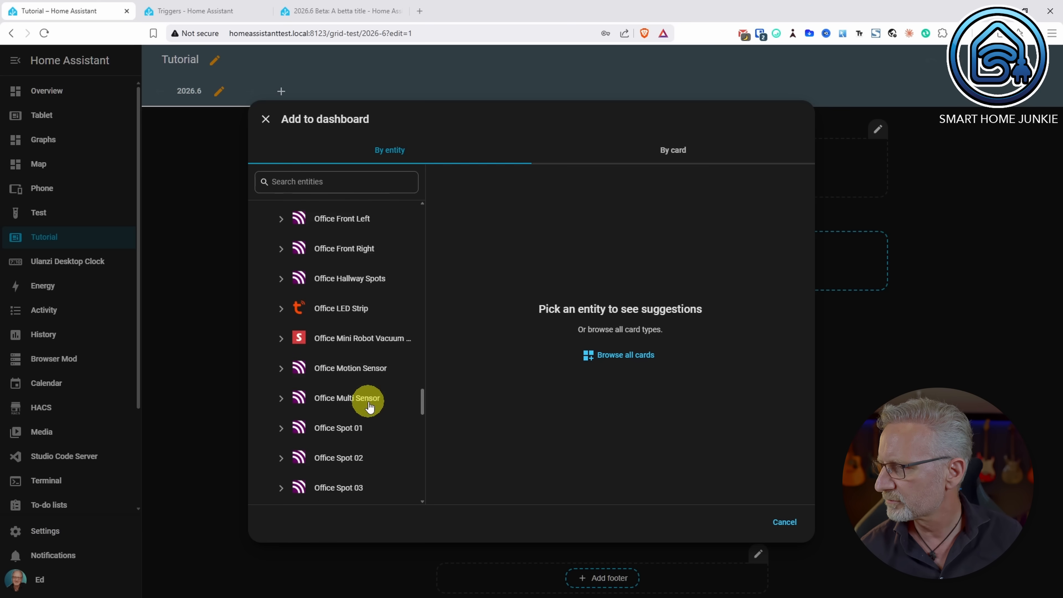
scroll(368, 408, "down", 2)
scroll(368, 400, "up", 5)
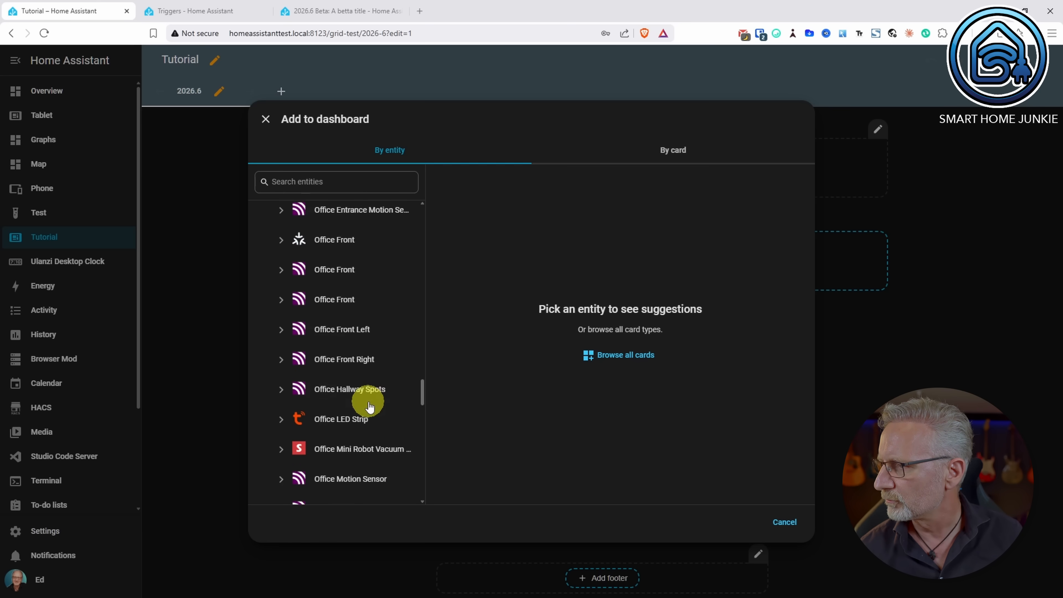
left_click(339, 337)
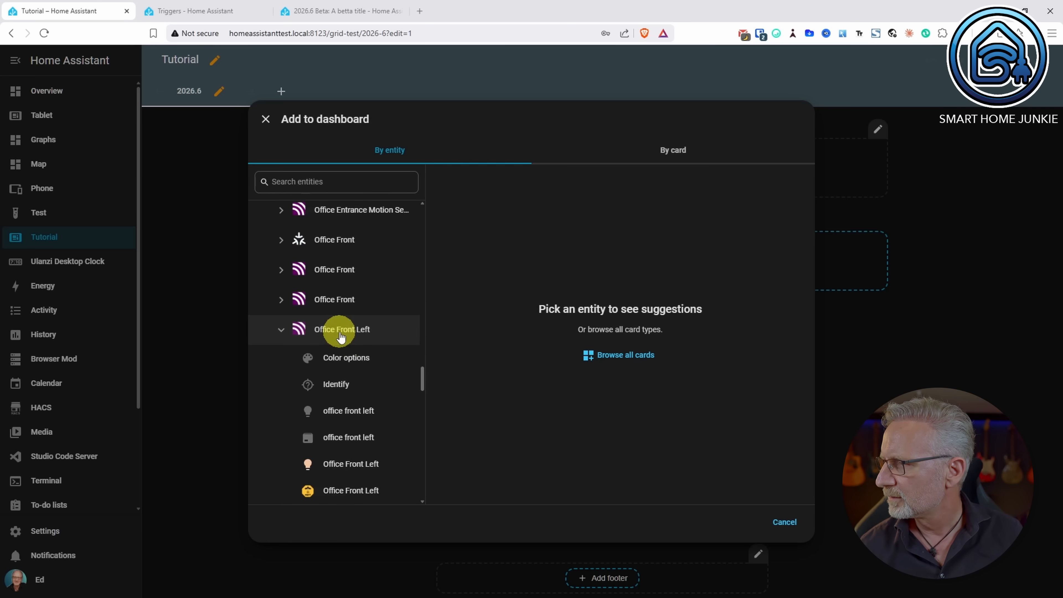
scroll(351, 436, "down", 2)
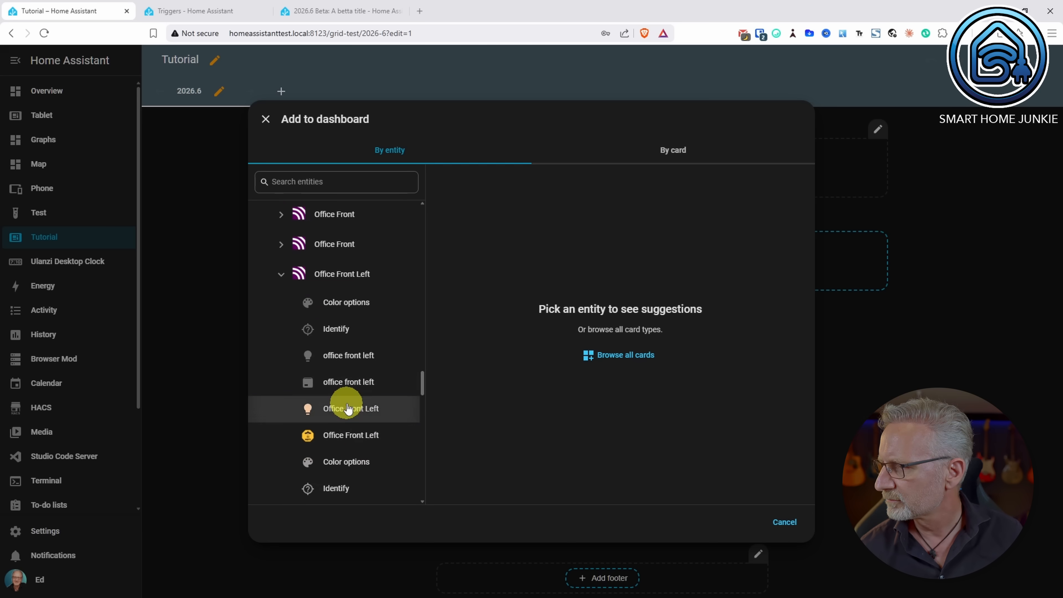
left_click(347, 408)
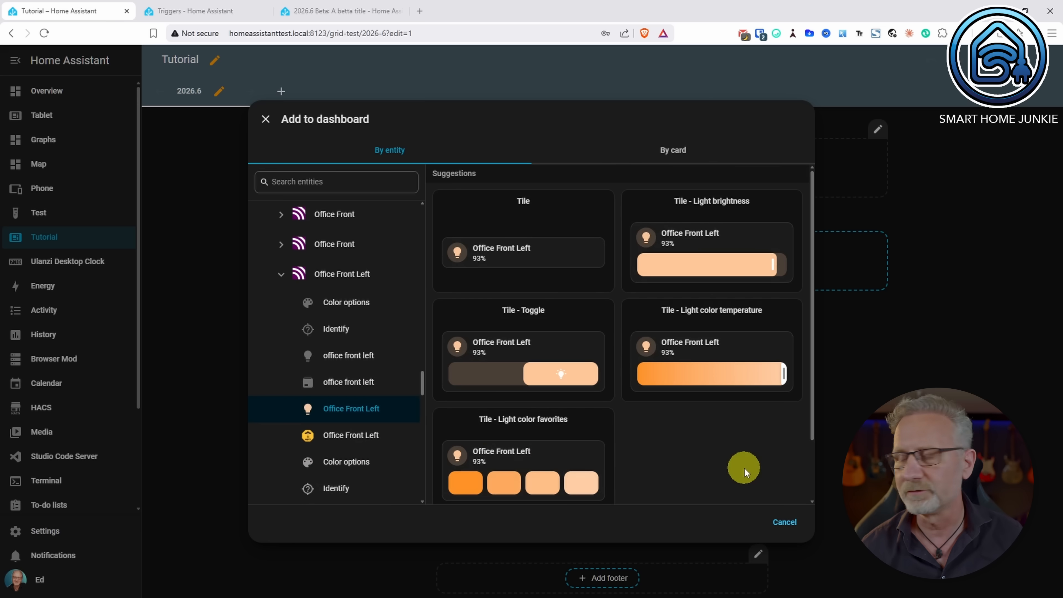
left_click(540, 458)
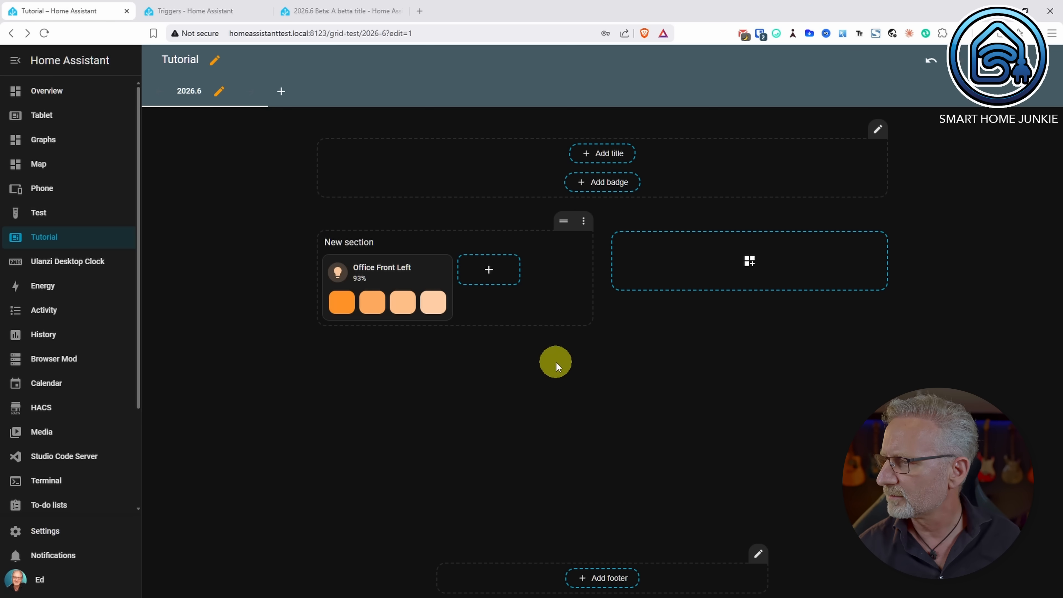
- Search the entities for "weather" and add a Temperature forecast tile for OpenWeatherMap to the section
left_click(489, 270)
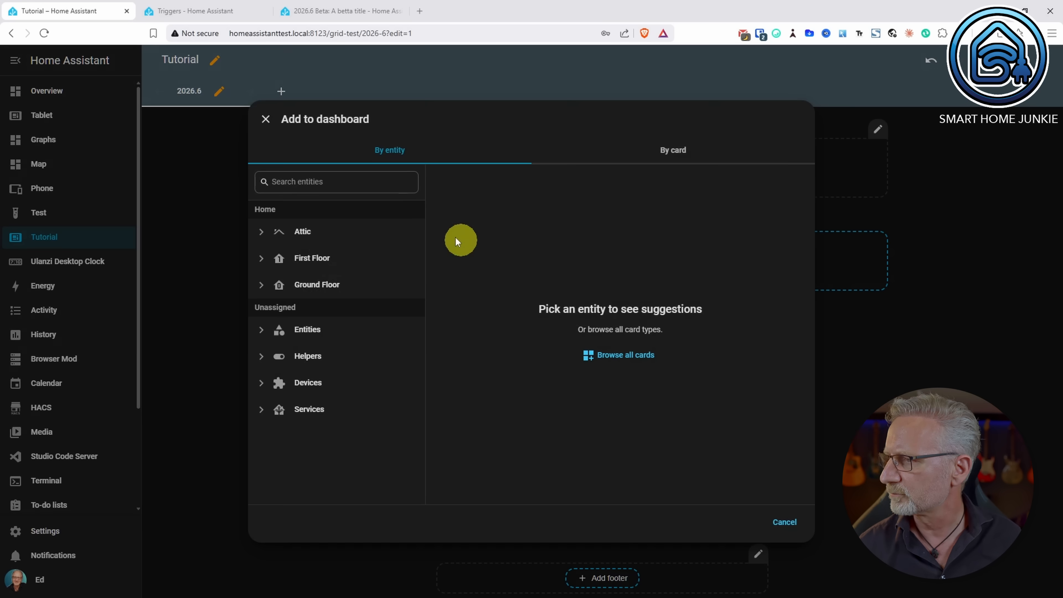
type("weat")
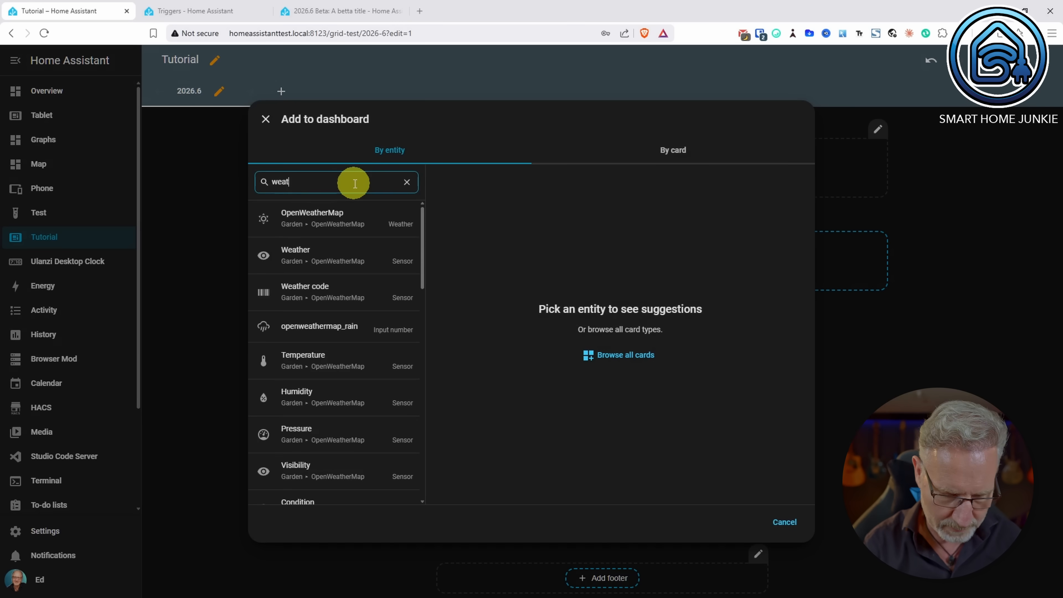
left_click(334, 220)
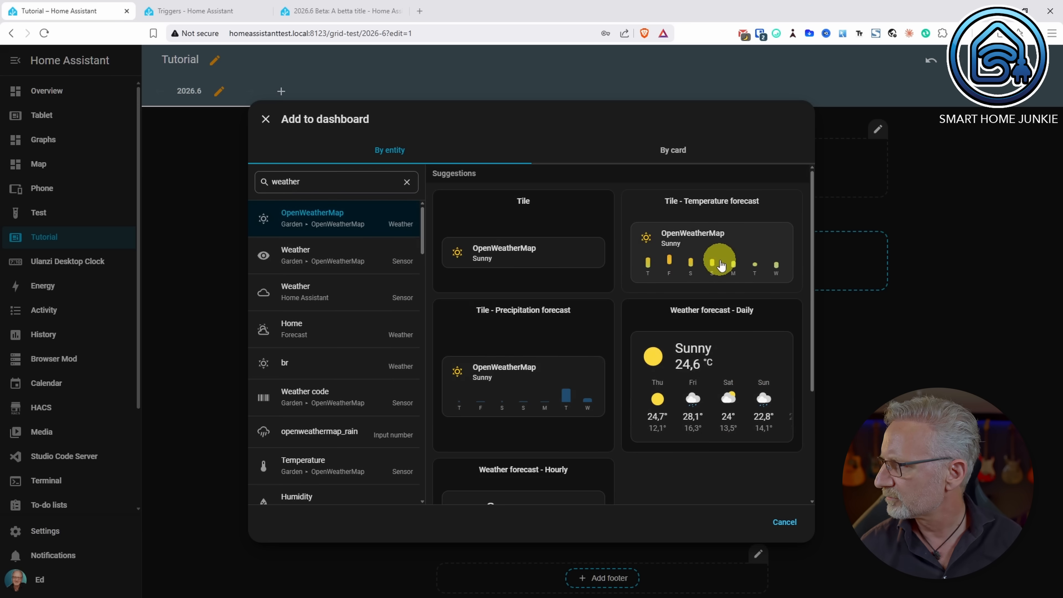
left_click(721, 265)
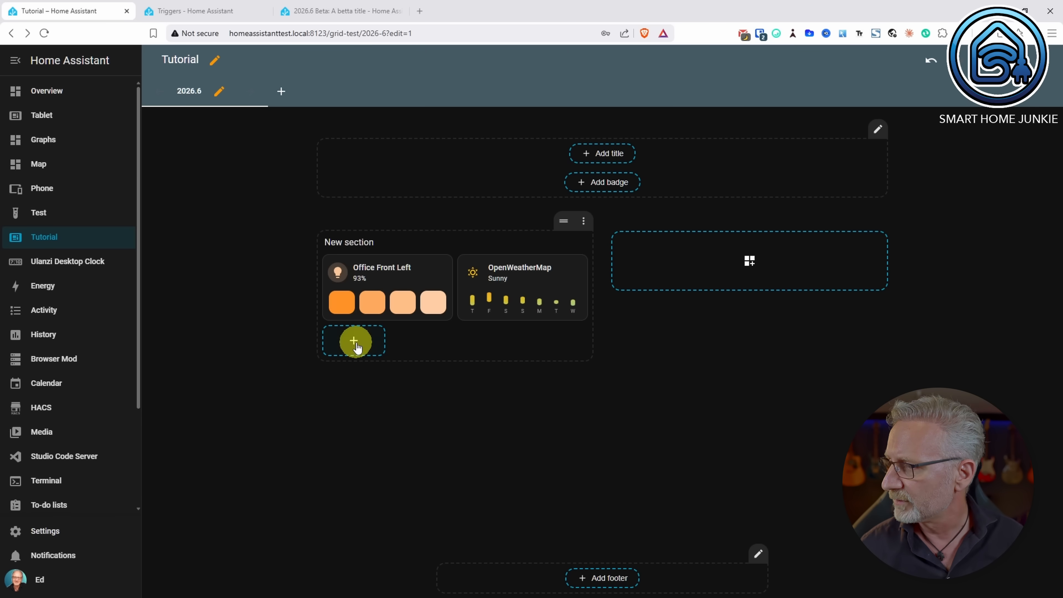
- Add a Precipitation forecast tile for the OpenWeatherMap weather entity to the section
left_click(354, 341)
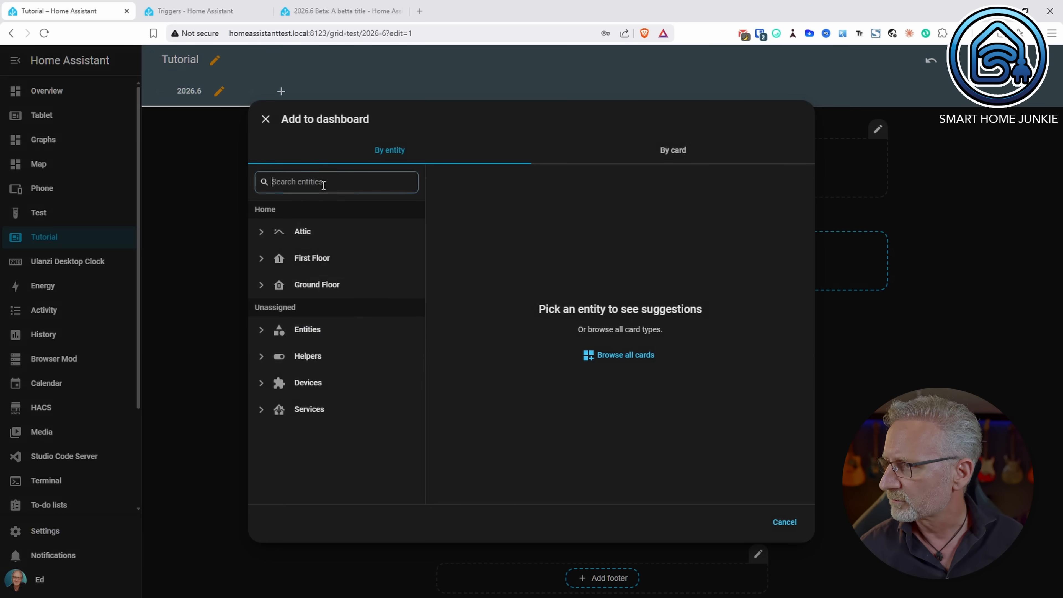
type("weather")
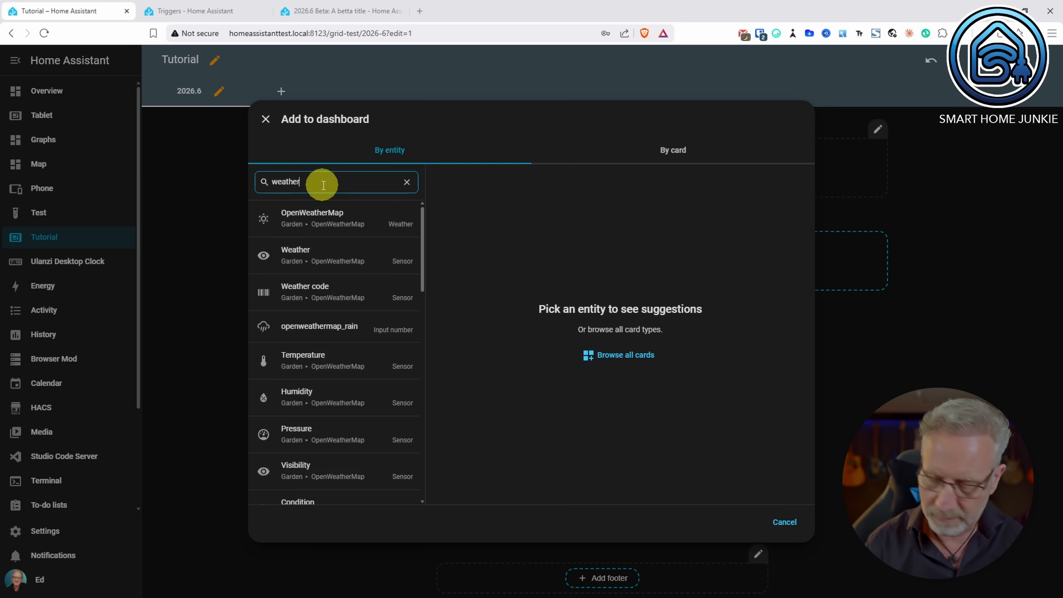
left_click(316, 216)
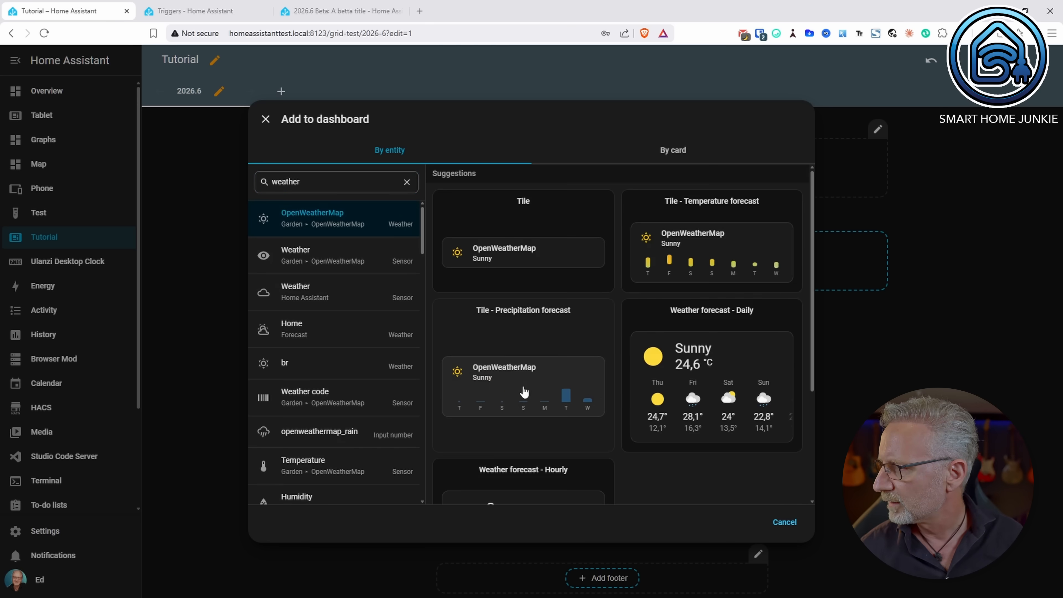
left_click(523, 391)
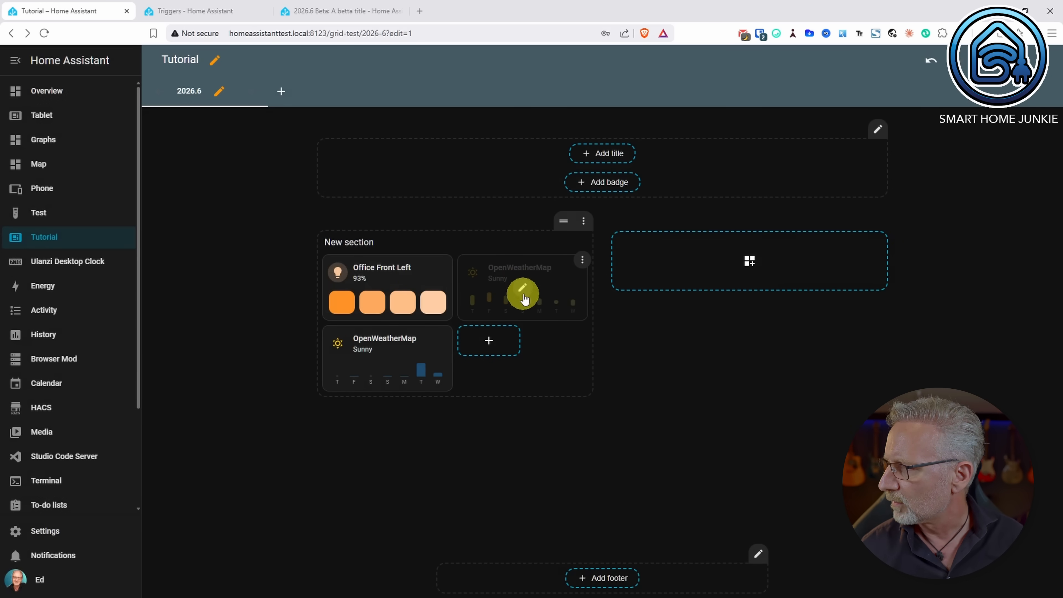
- Try the Inline features position on the temperature forecast tile and set it back to Bottom
left_click(522, 289)
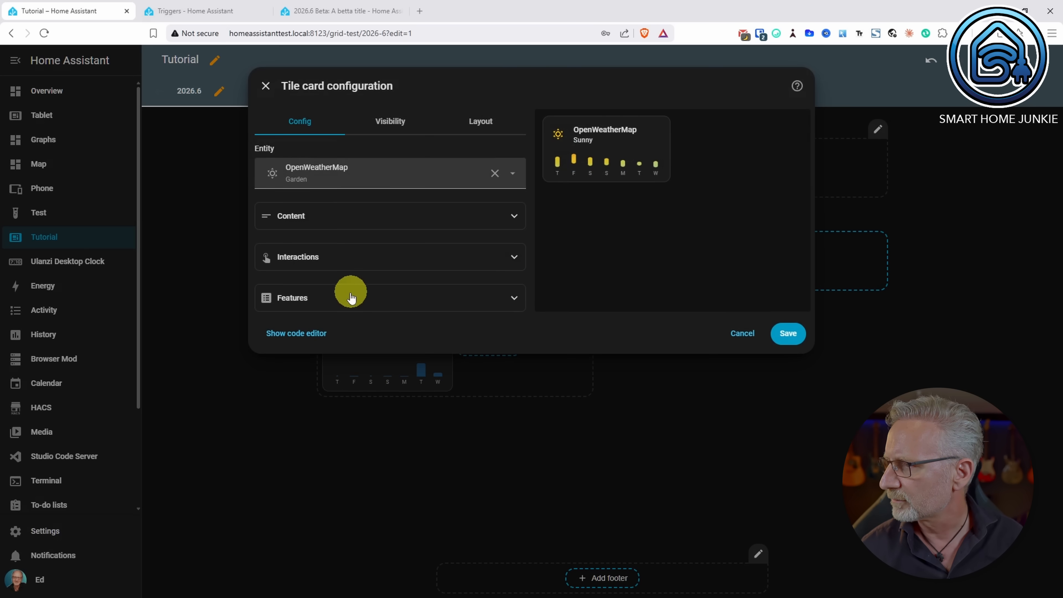
left_click(350, 295)
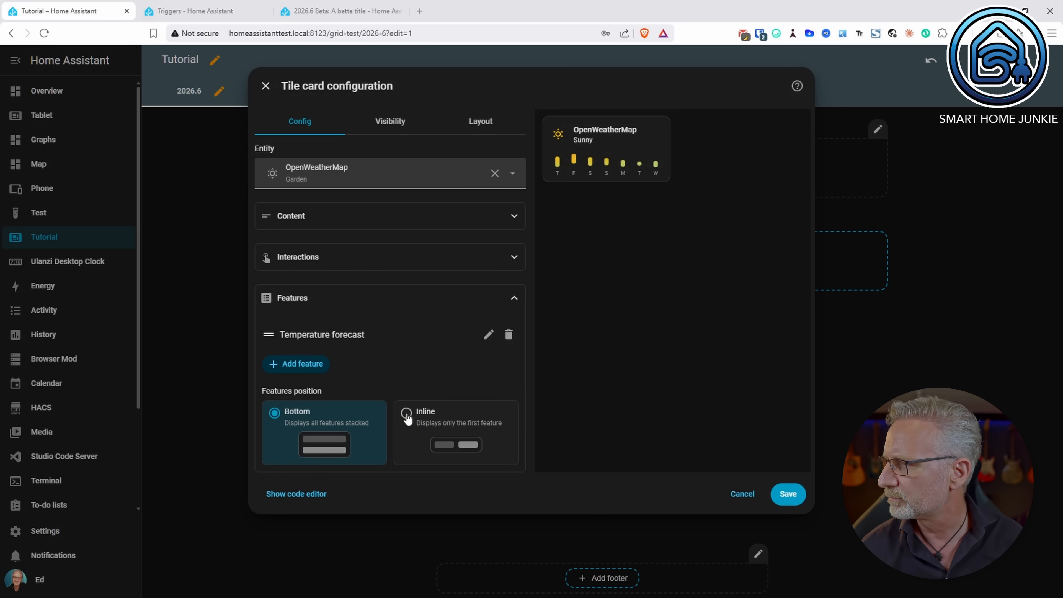
left_click(406, 414)
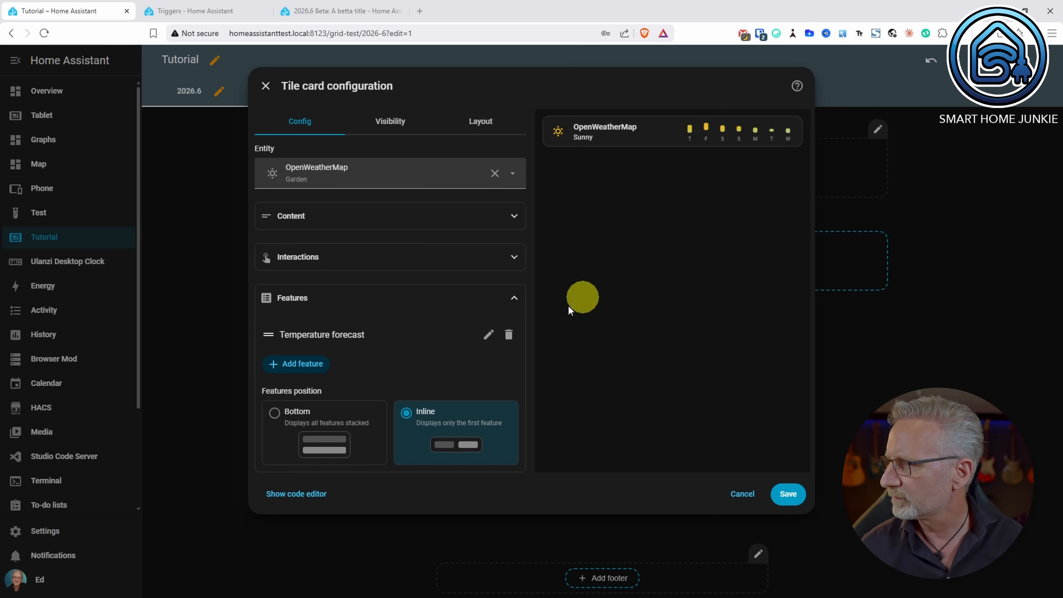
left_click(275, 414)
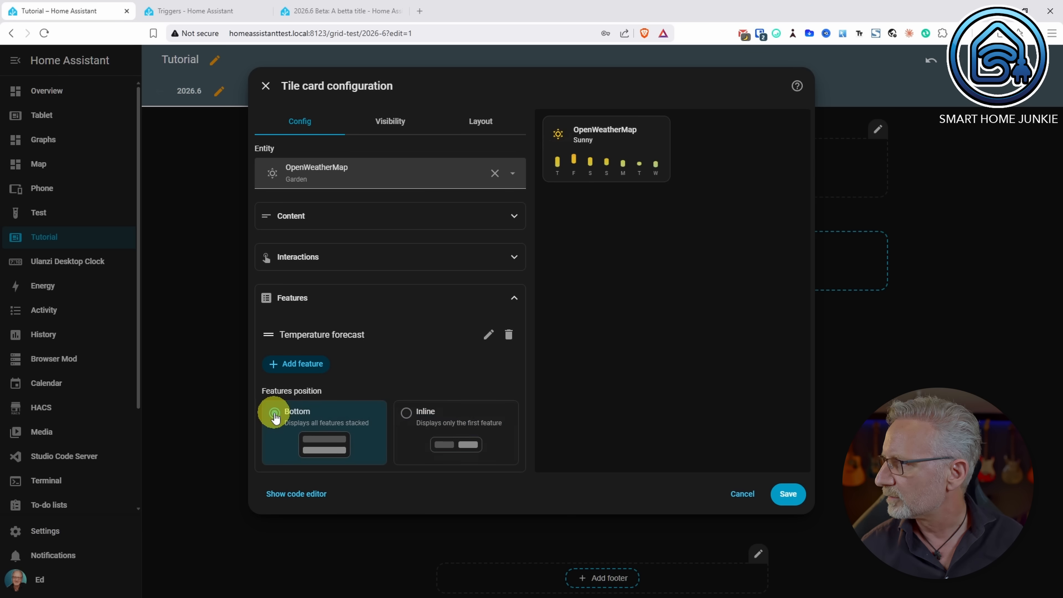
- Try an added Precipitation forecast feature in Inline and Bottom positions on the tile, remove that feature and save the card
left_click(295, 370)
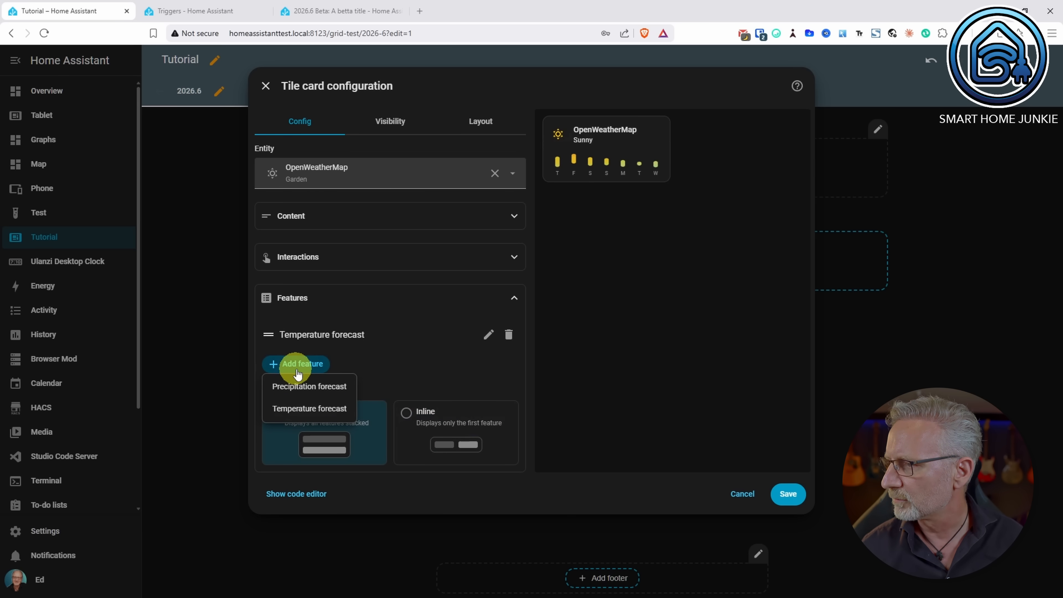
left_click(303, 392)
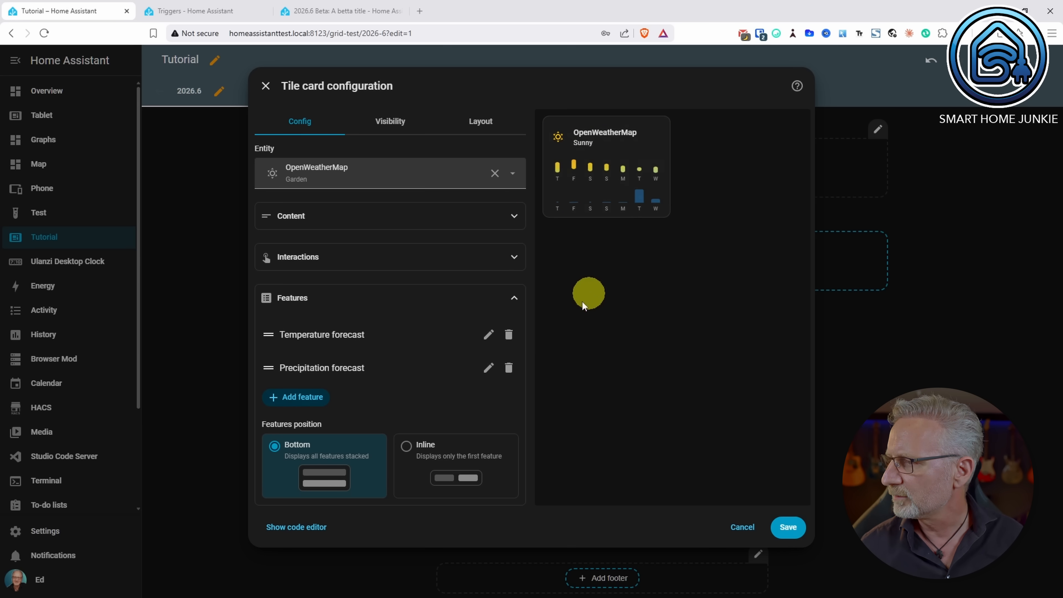
left_click(405, 447)
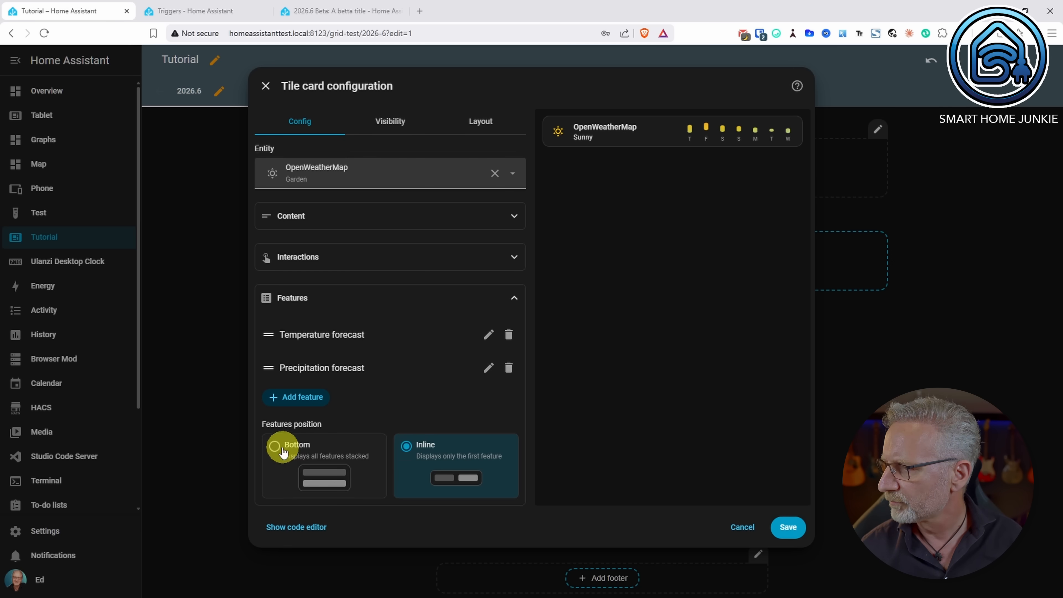
left_click(275, 447)
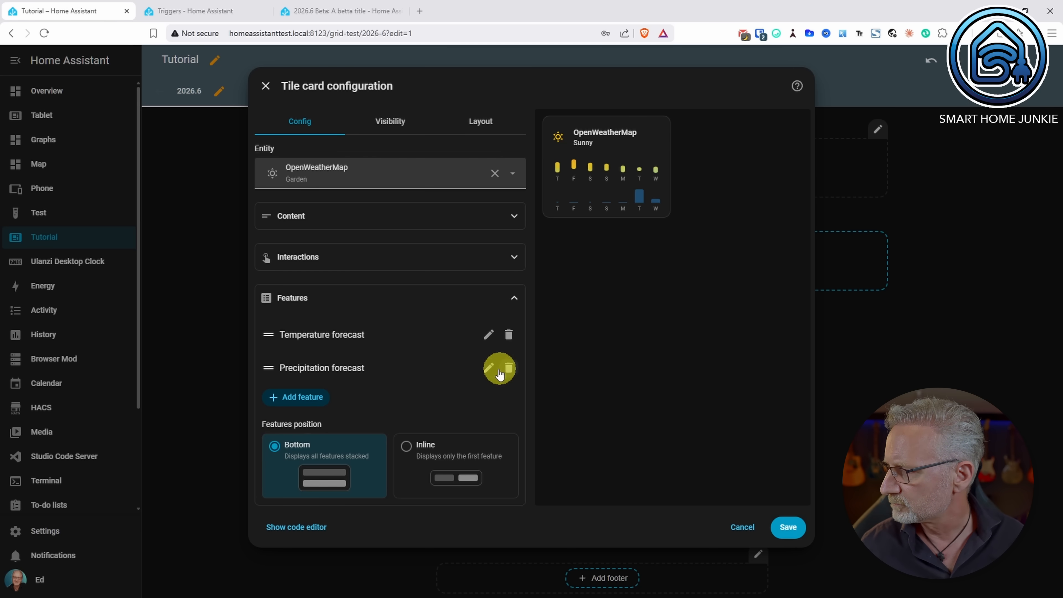
left_click(508, 369)
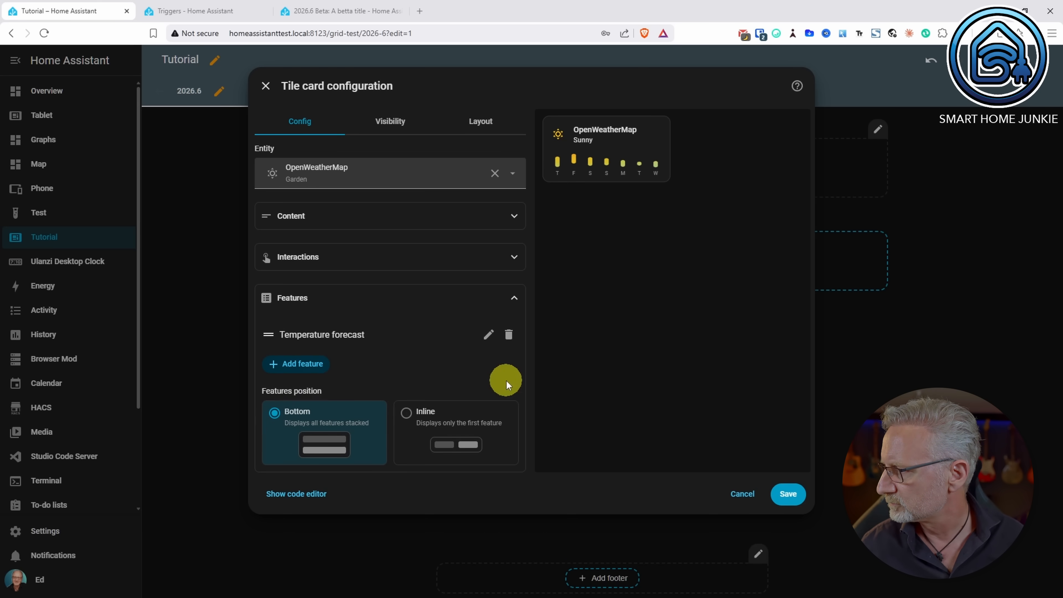
left_click(788, 494)
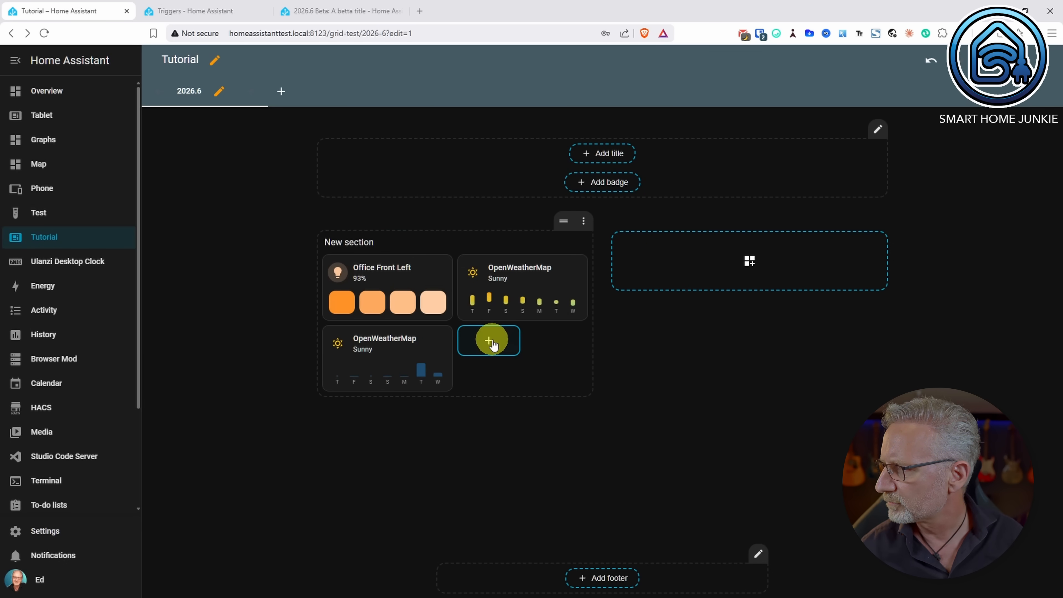
- Search the entities for "media_player.living" and add a Media player playback controls tile for the Living Room player
left_click(491, 340)
left_click(376, 183)
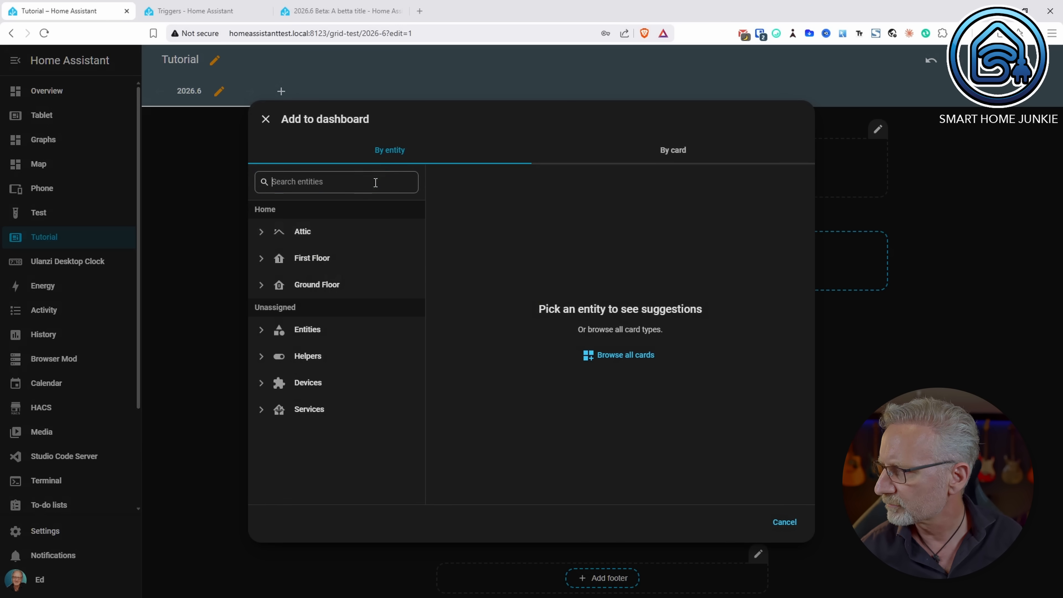
type("media_")
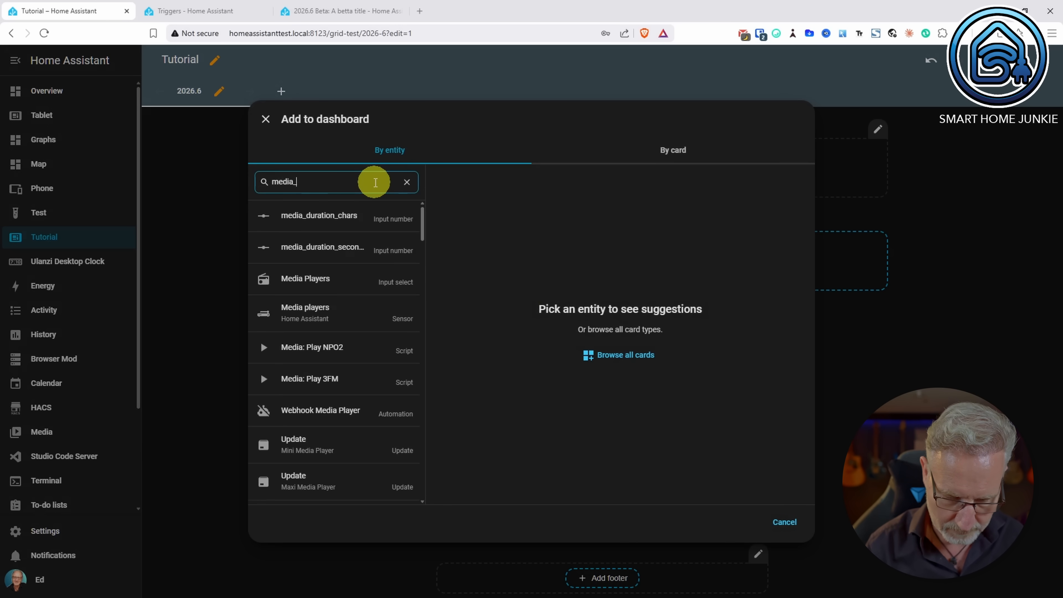
type("player.living")
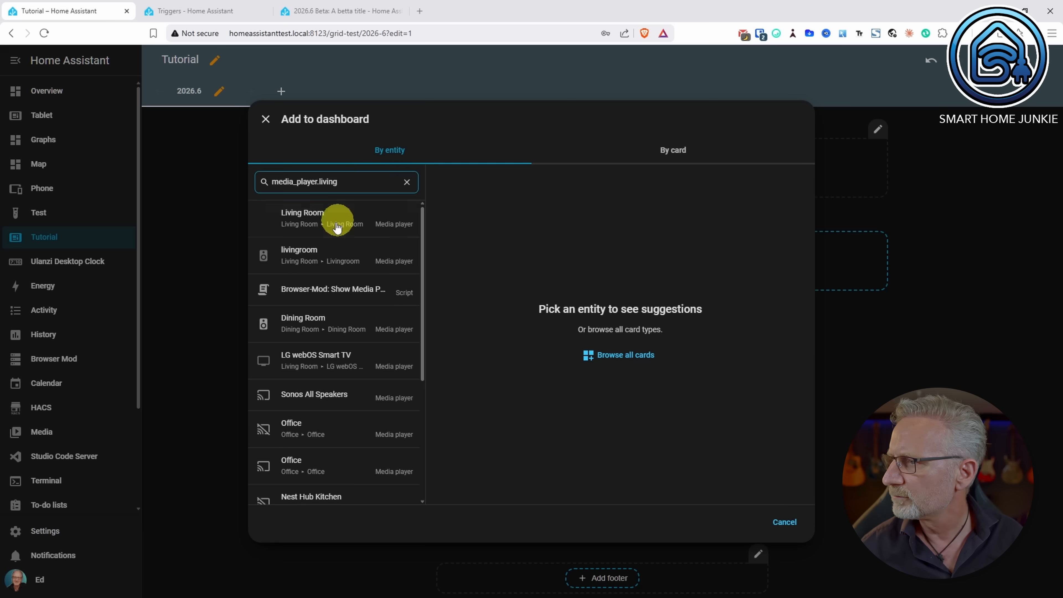
left_click(337, 227)
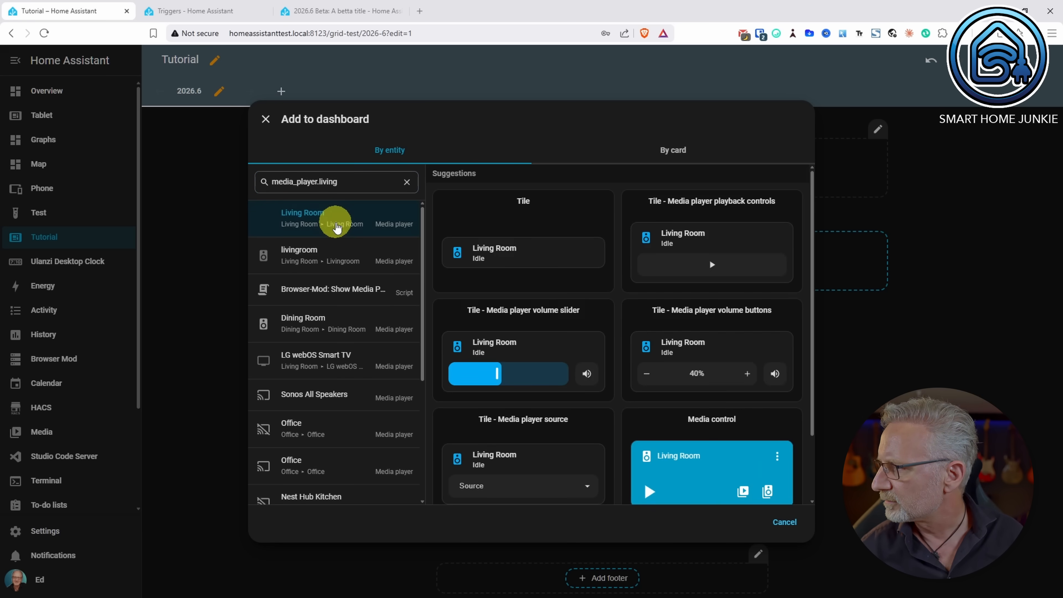
scroll(778, 431, "down", 2)
scroll(779, 436, "up", 2)
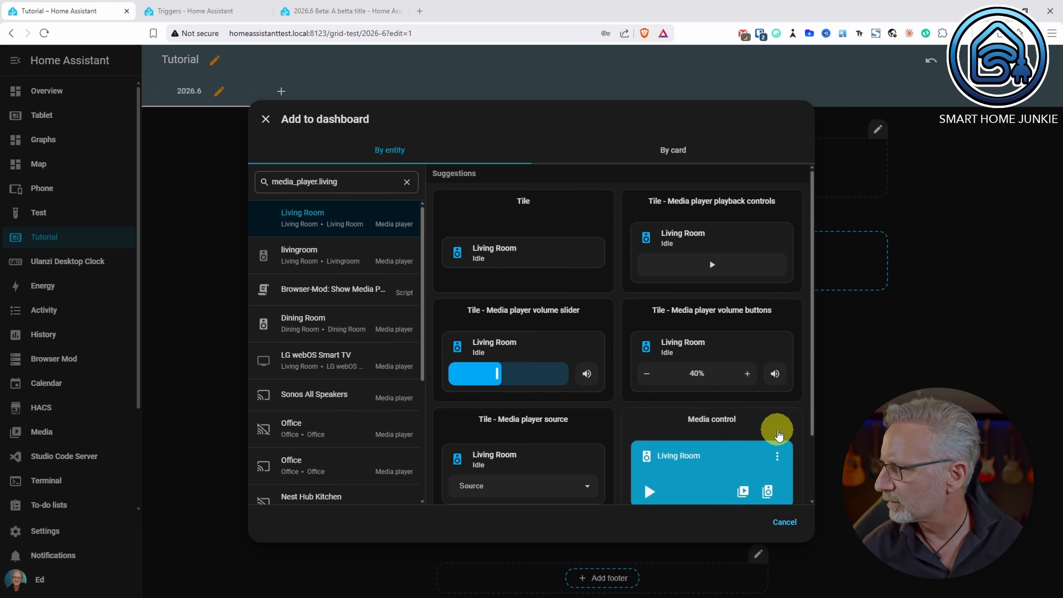
left_click(715, 264)
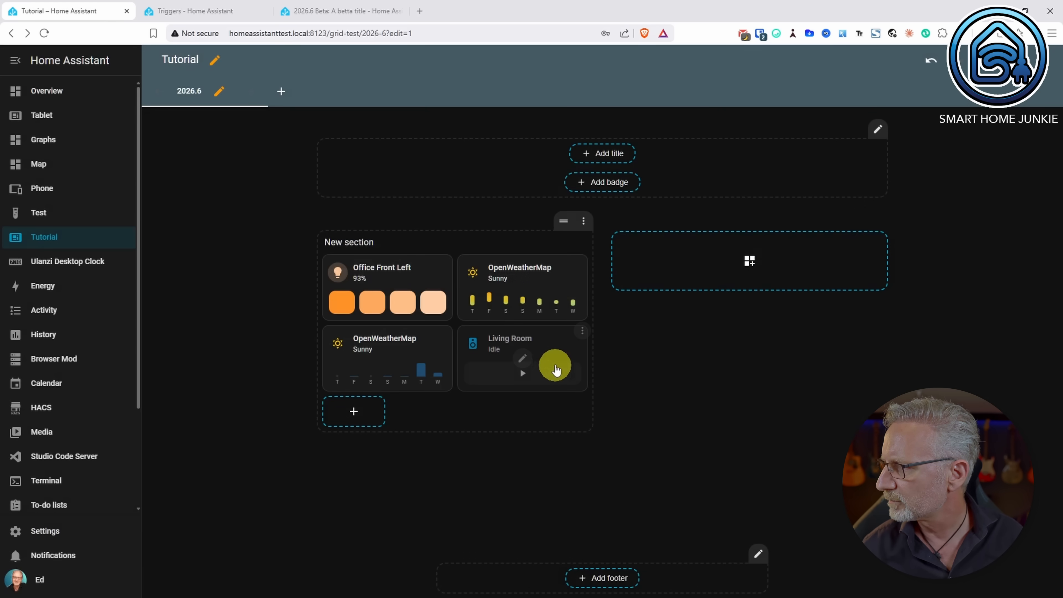
- Edit the Living Room tile's media player playback controls feature and add the Play/pause and Mute controls
left_click(522, 359)
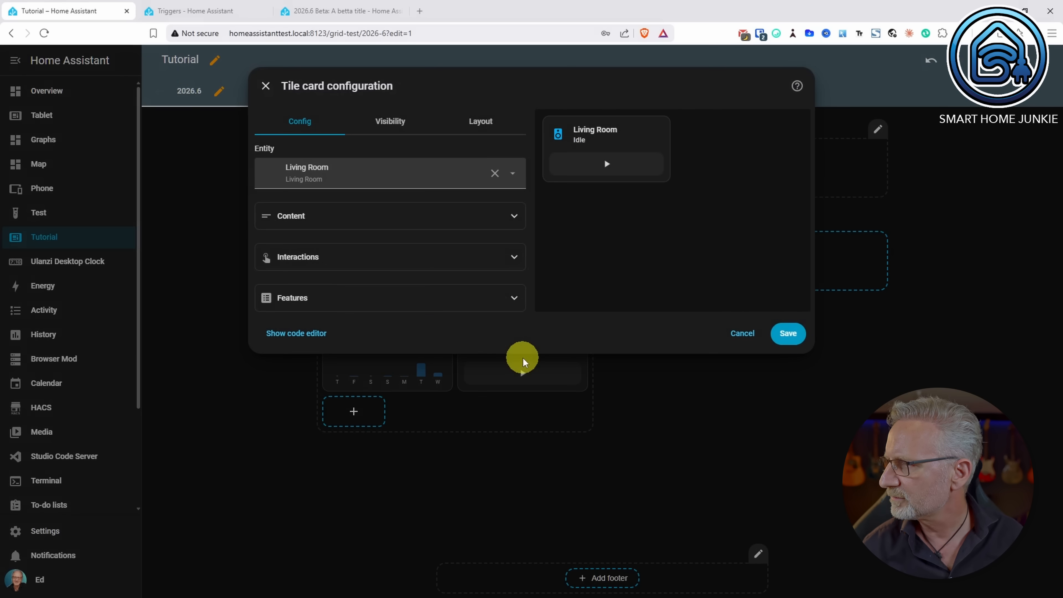
left_click(454, 307)
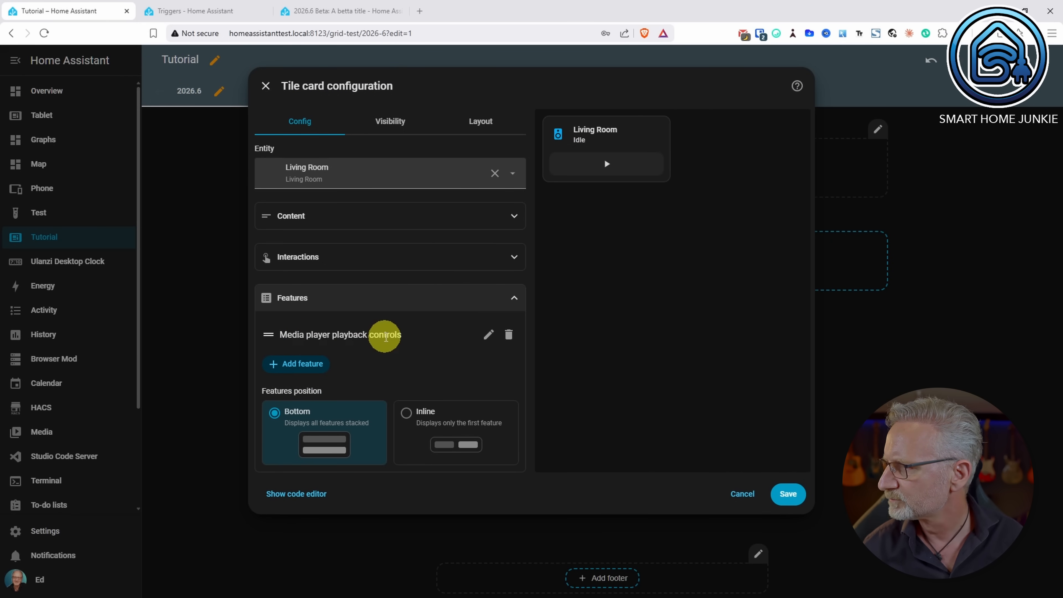
left_click(487, 338)
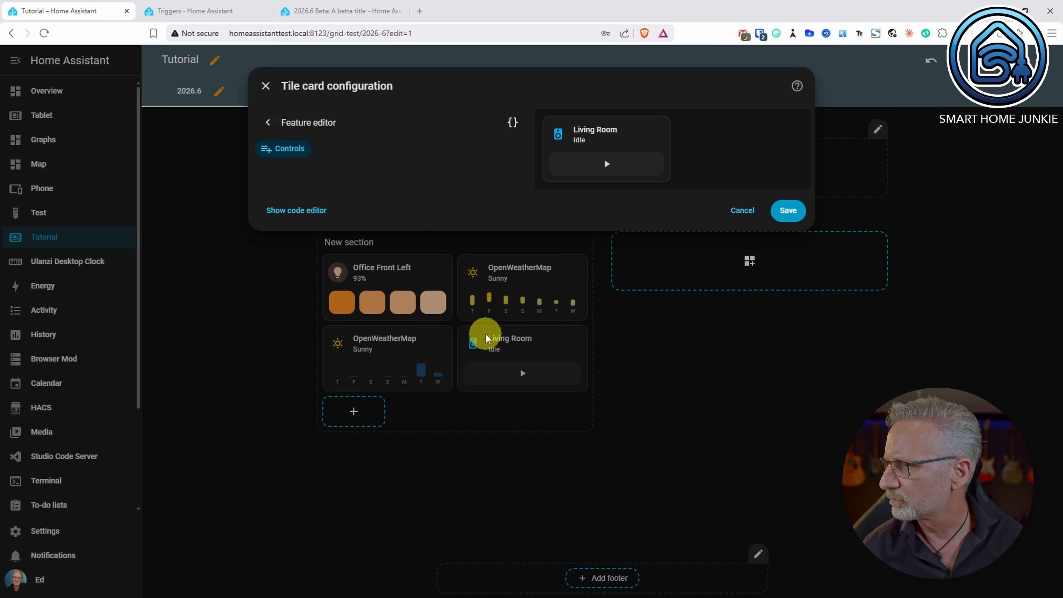
left_click(293, 150)
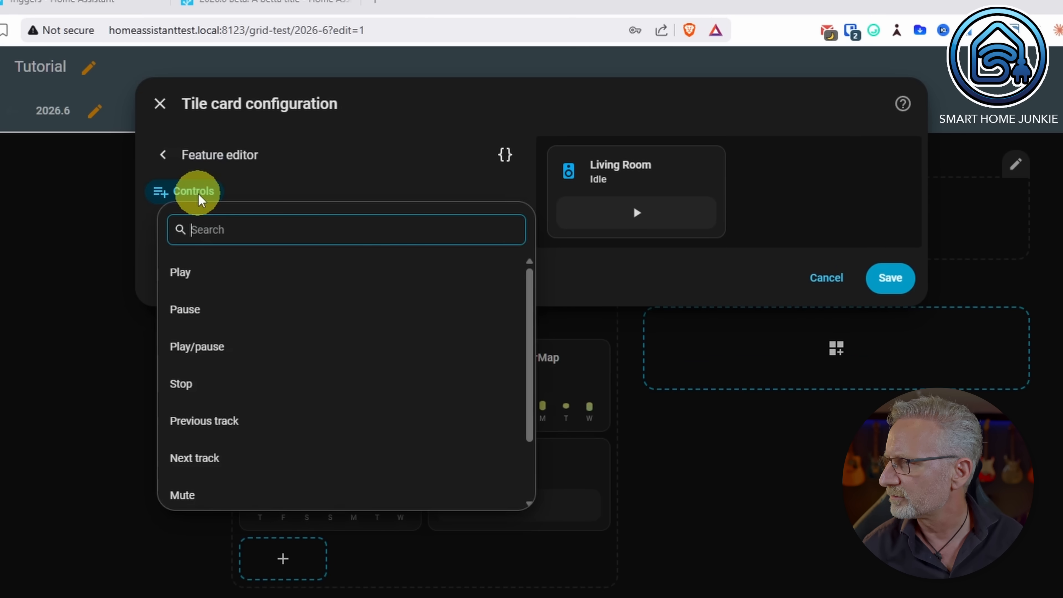
left_click(207, 351)
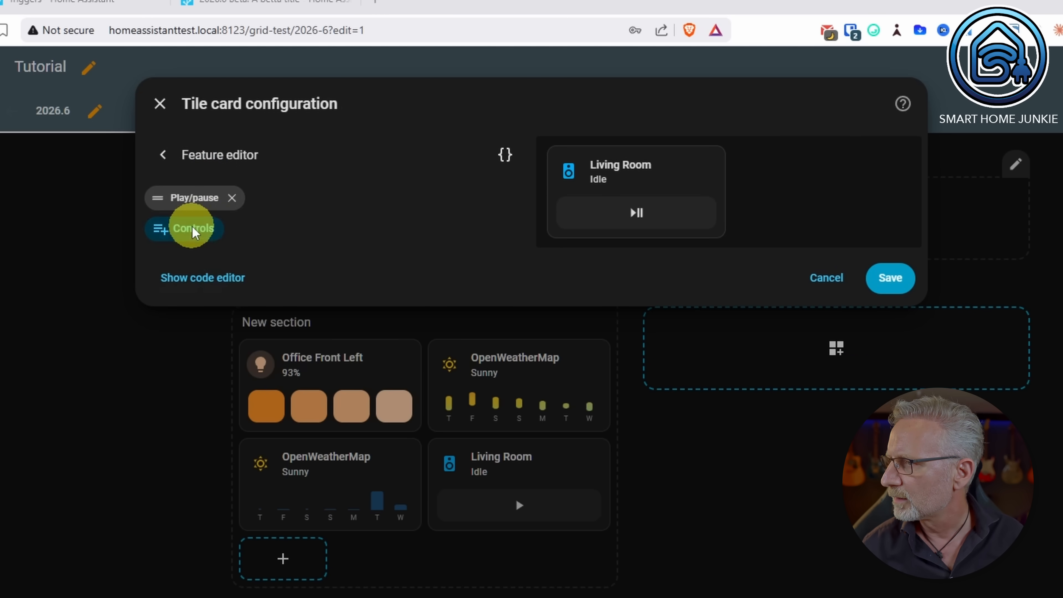
left_click(191, 228)
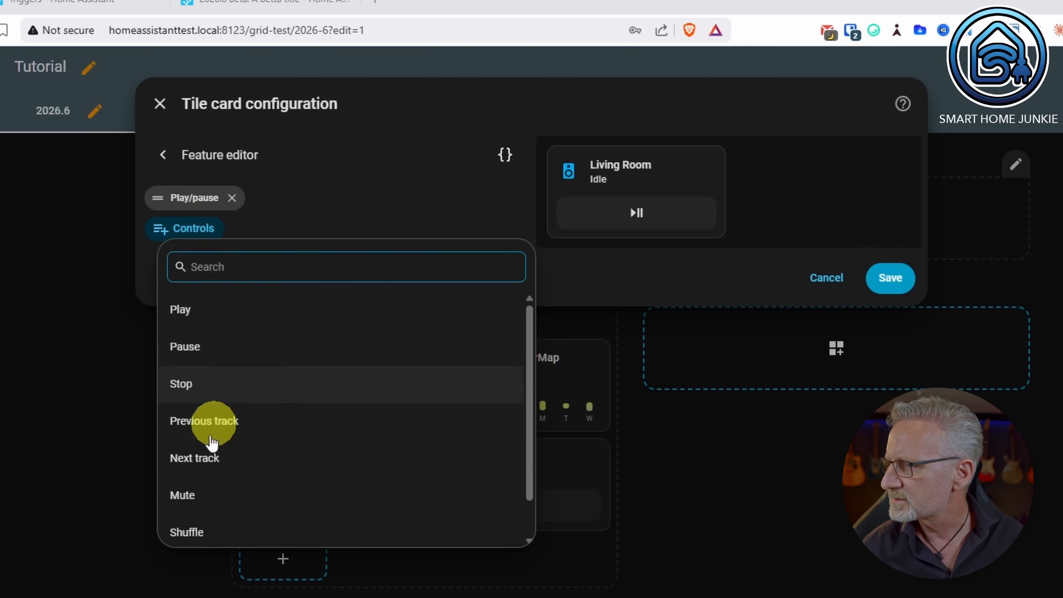
left_click(183, 497)
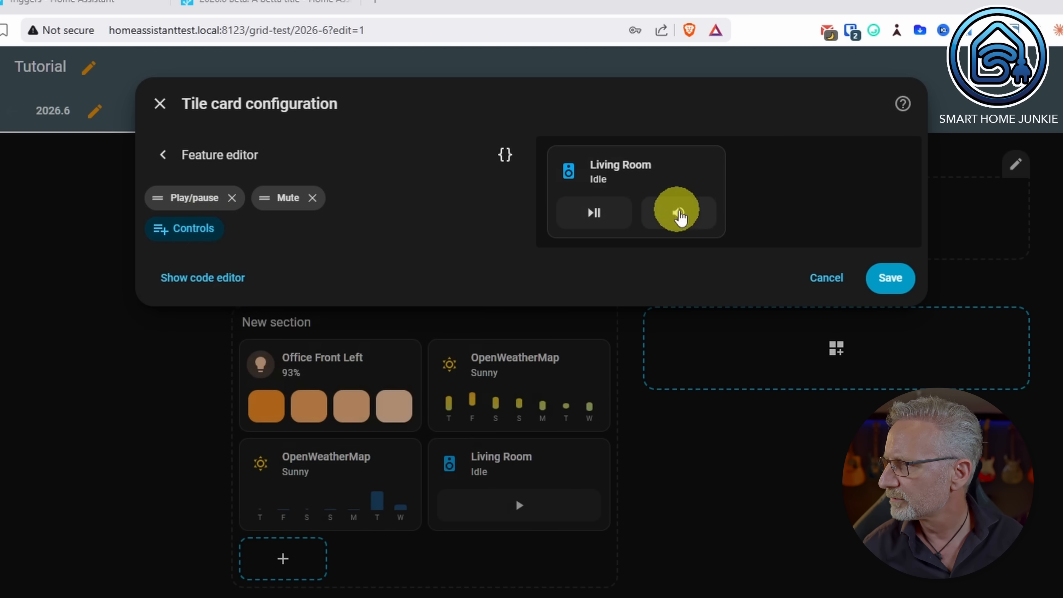
- Add the Shuffle and Repeat controls, move Mute to the end of the control order and save the card
left_click(196, 230)
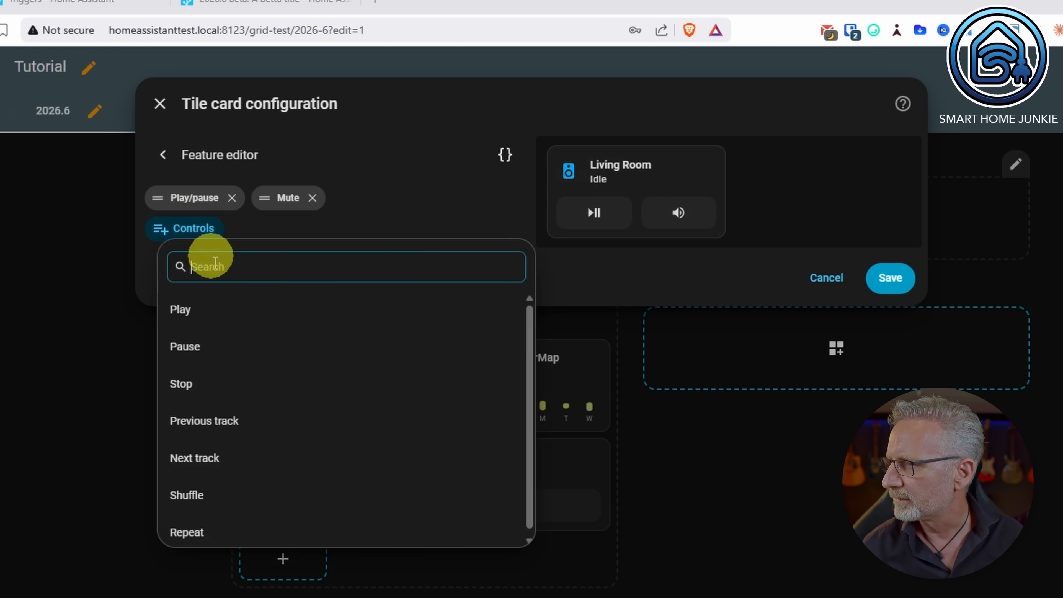
left_click(237, 496)
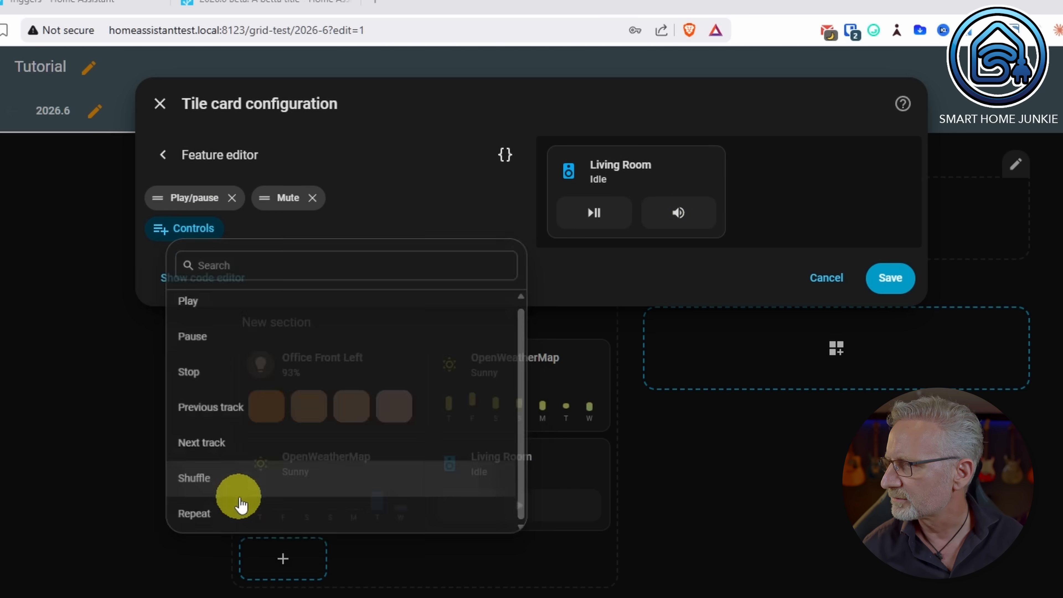
left_click(197, 230)
left_click(200, 507)
left_click_drag(274, 201, 481, 207)
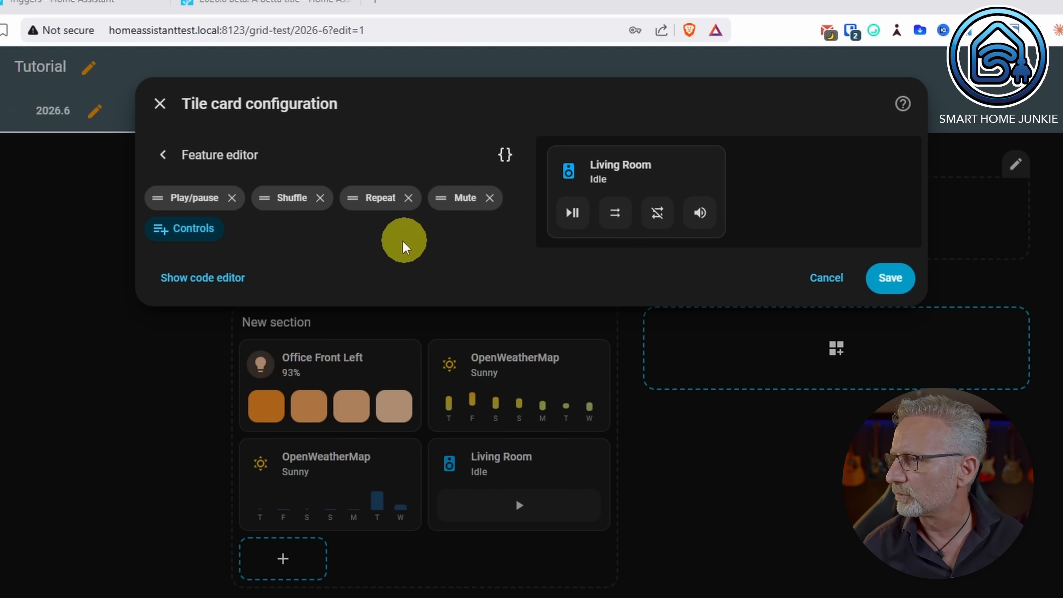
left_click(891, 279)
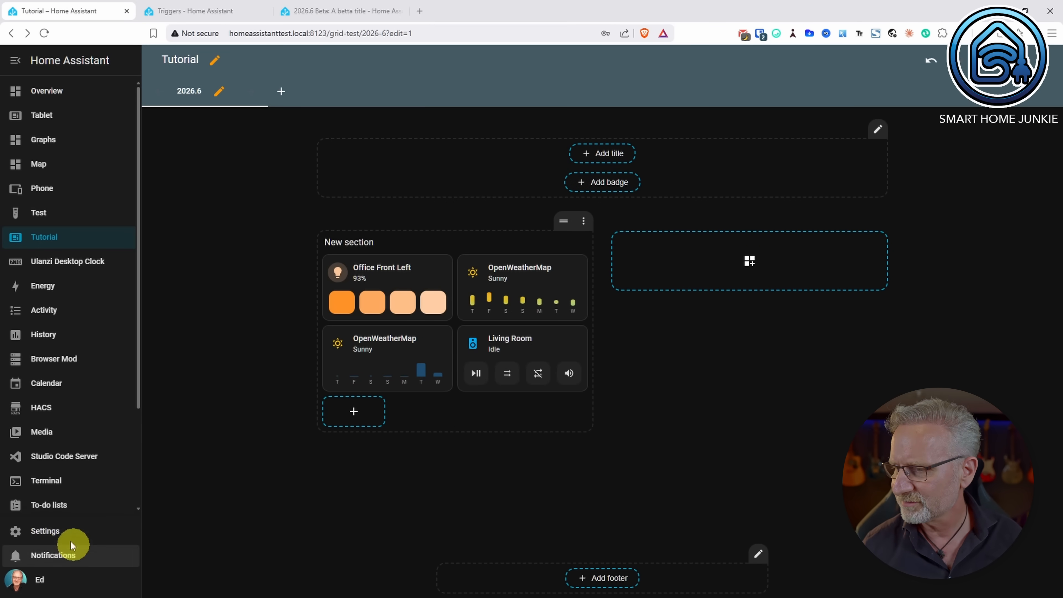
- Go to the automations in the settings and create a new empty automation from scratch
left_click(50, 532)
left_click(506, 170)
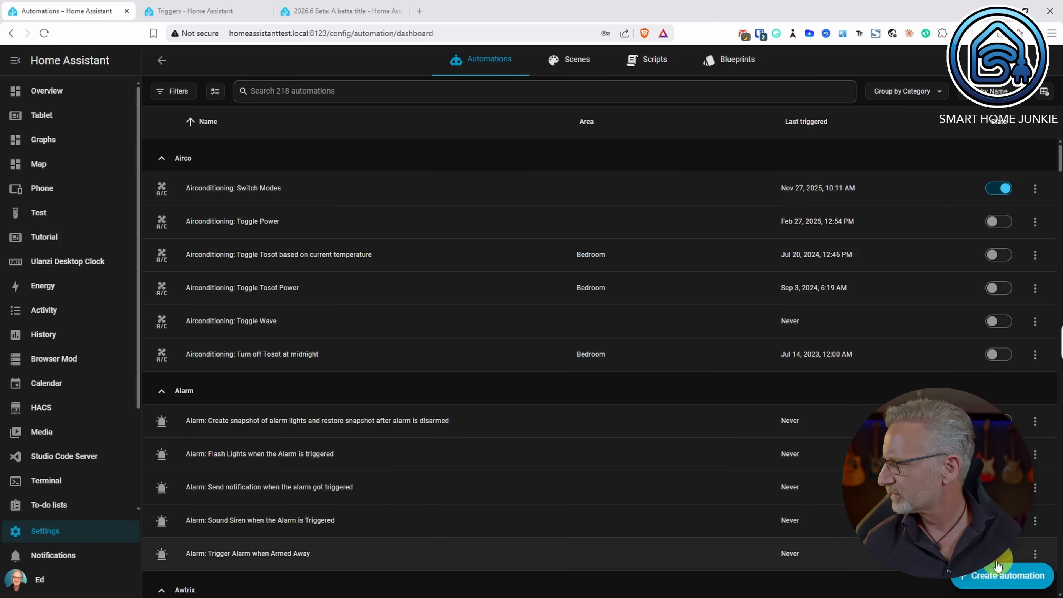
left_click(995, 577)
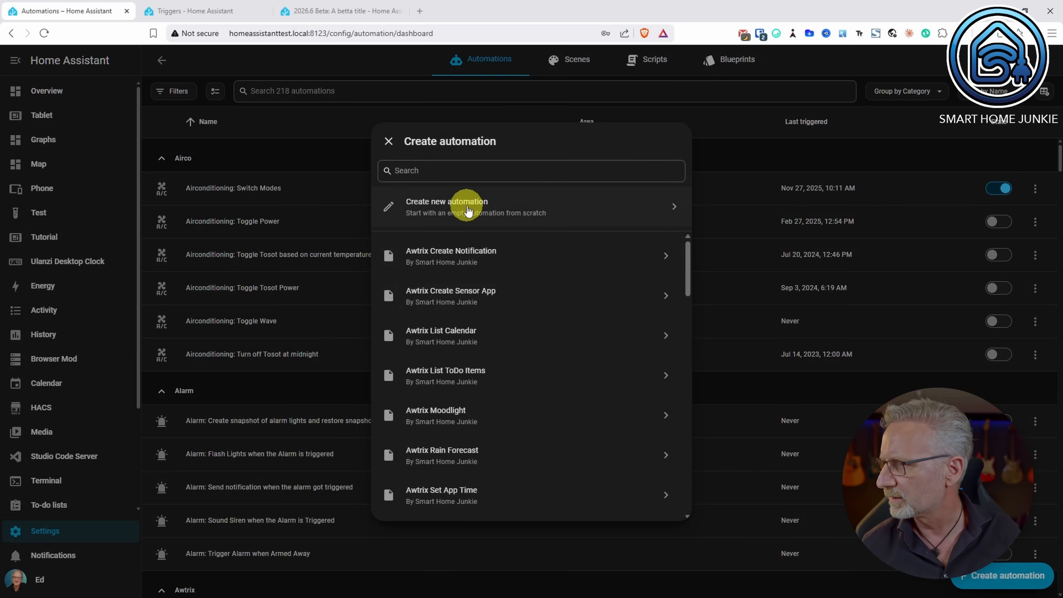
left_click(465, 206)
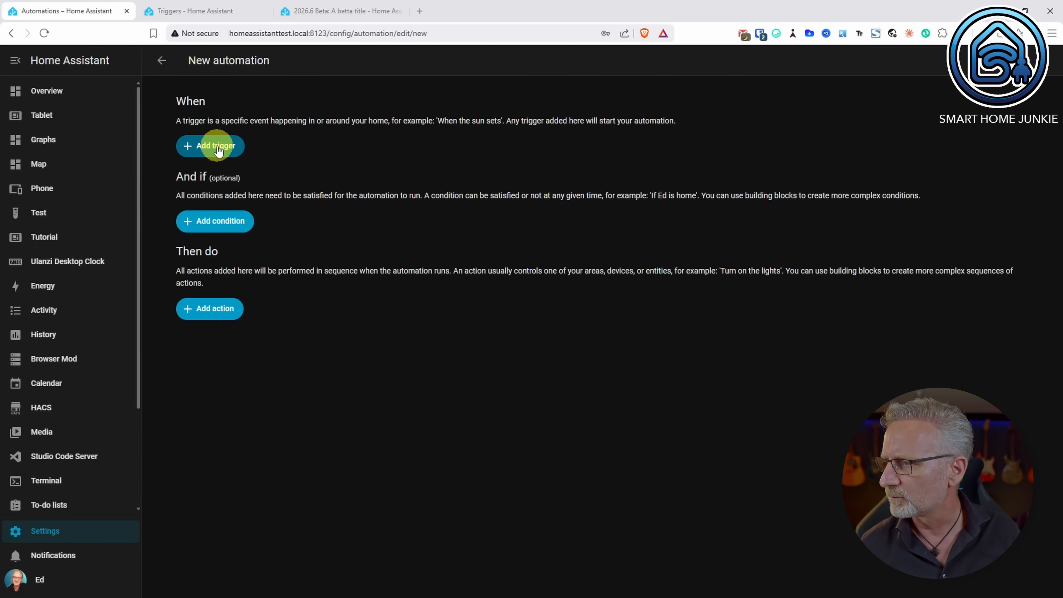
- Add an Occupancy detected trigger targeting the Office area and view the details of its targeted entities
left_click(217, 148)
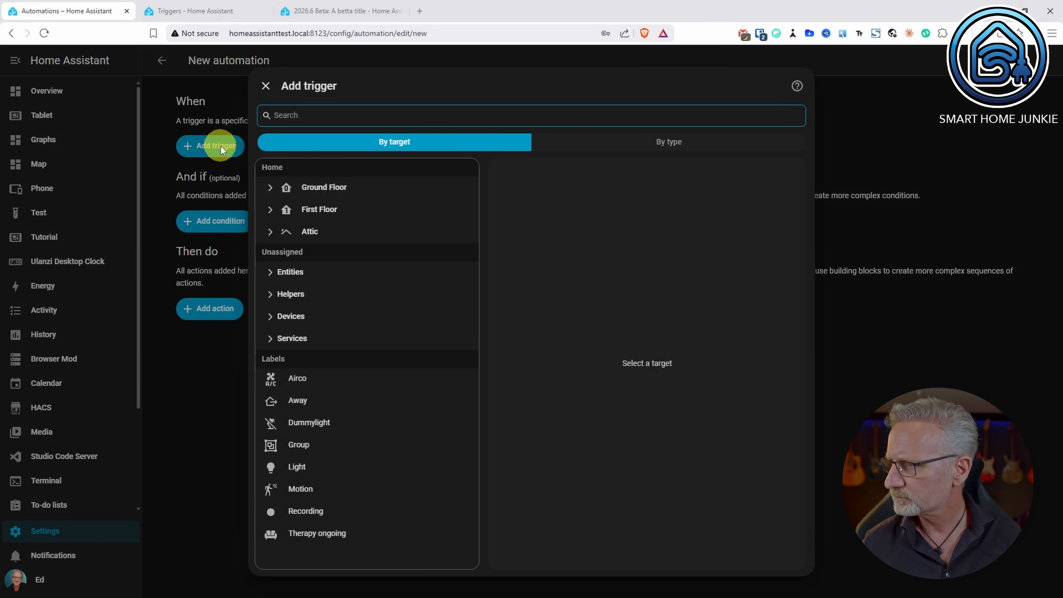
type("occup")
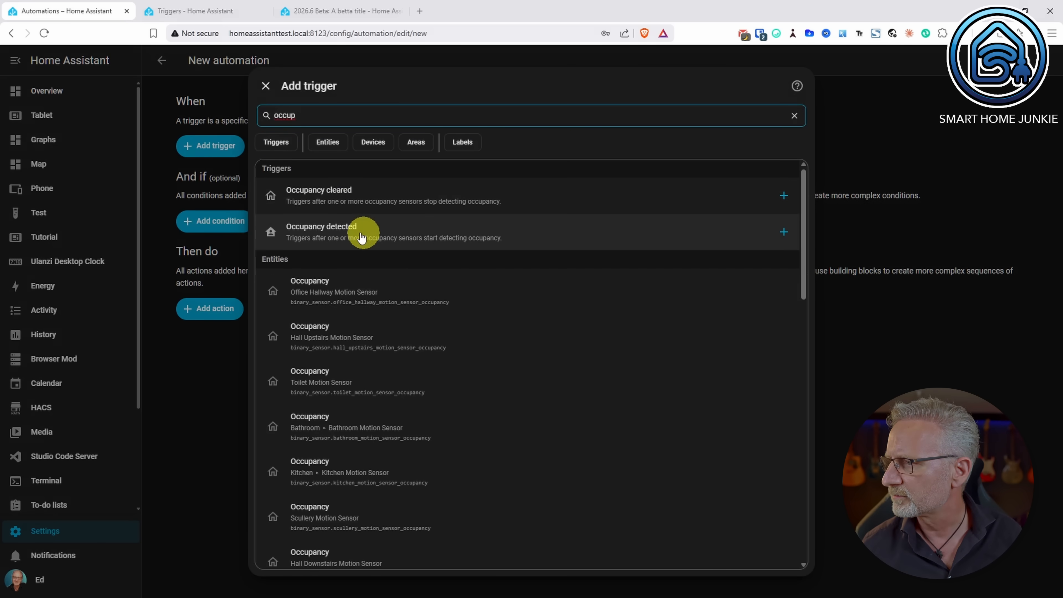
left_click(353, 235)
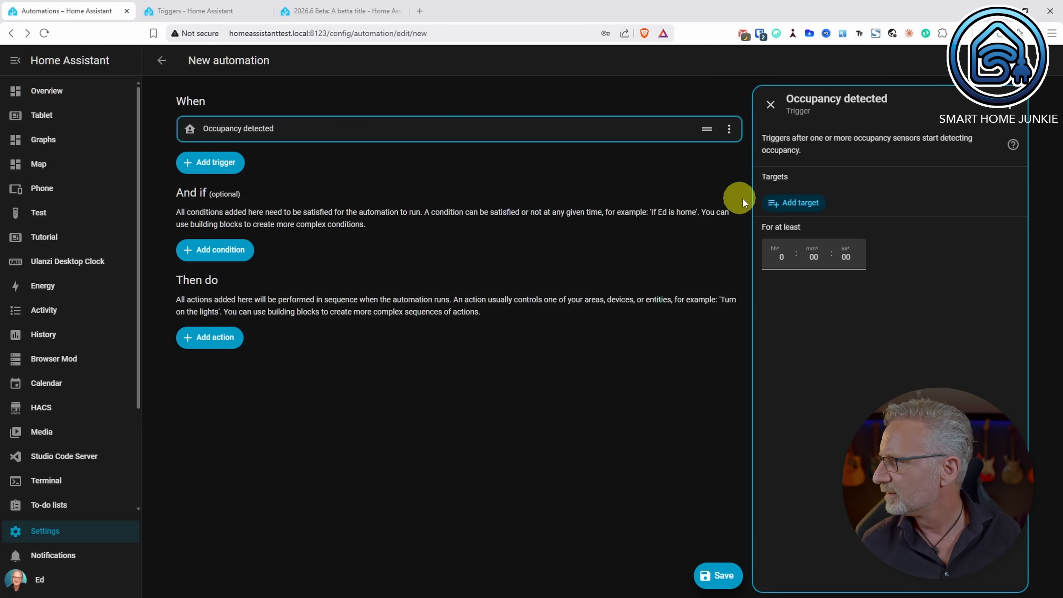
left_click(801, 204)
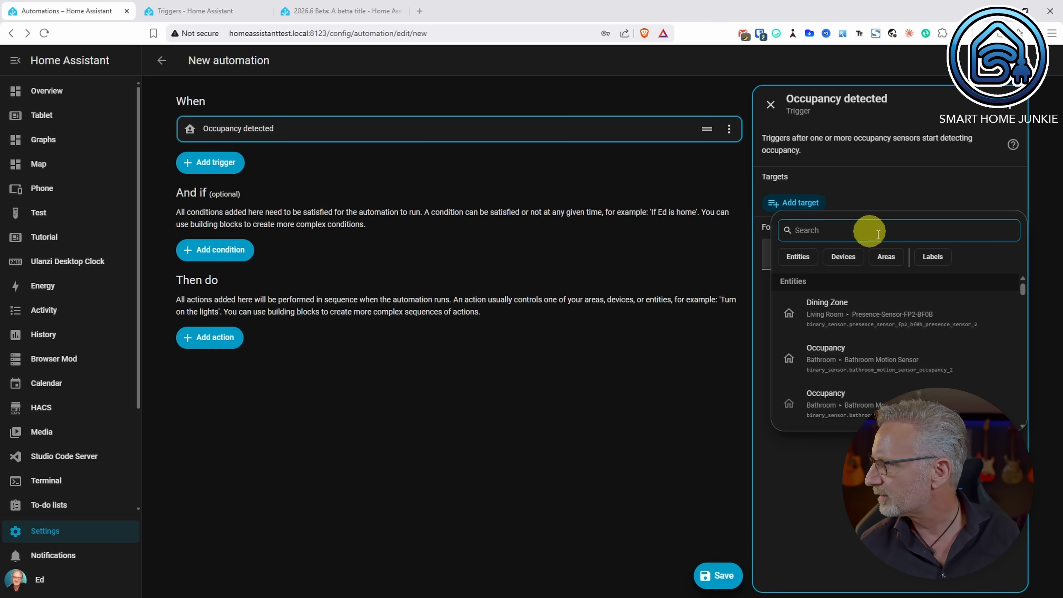
left_click(886, 257)
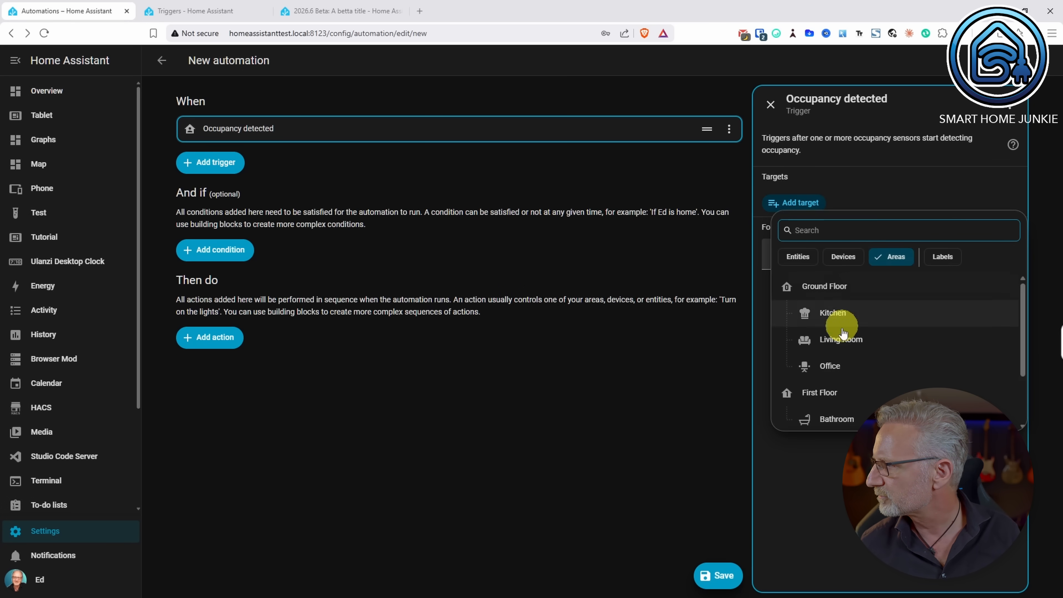
left_click(827, 364)
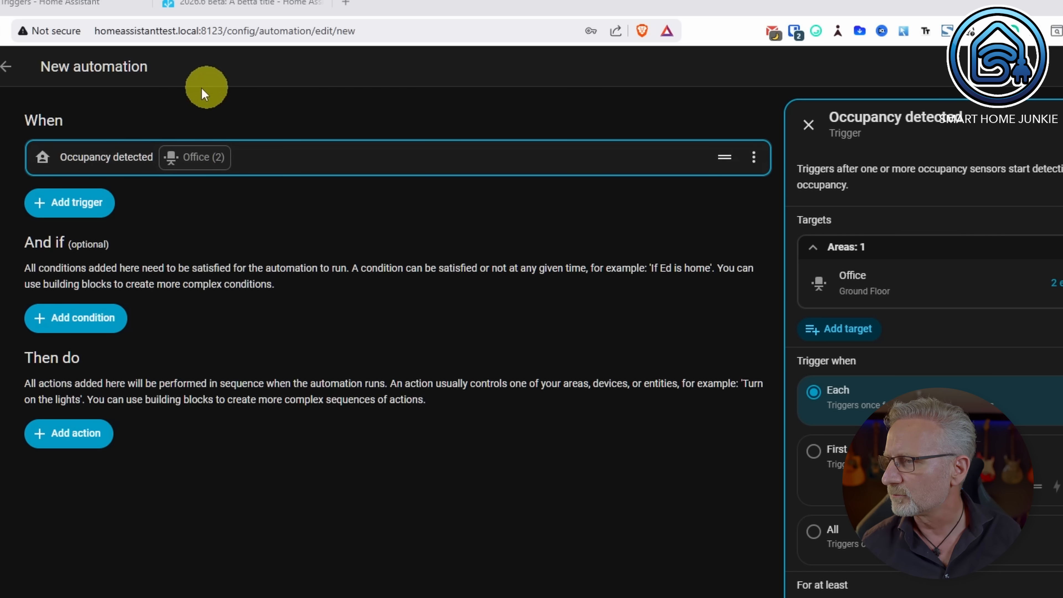
left_click(210, 157)
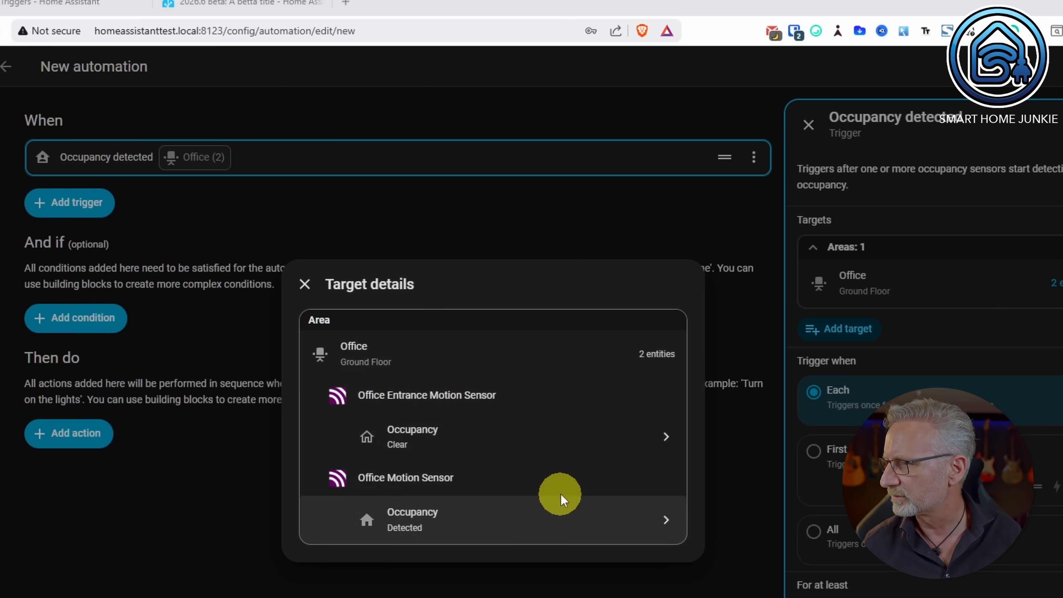
left_click(305, 284)
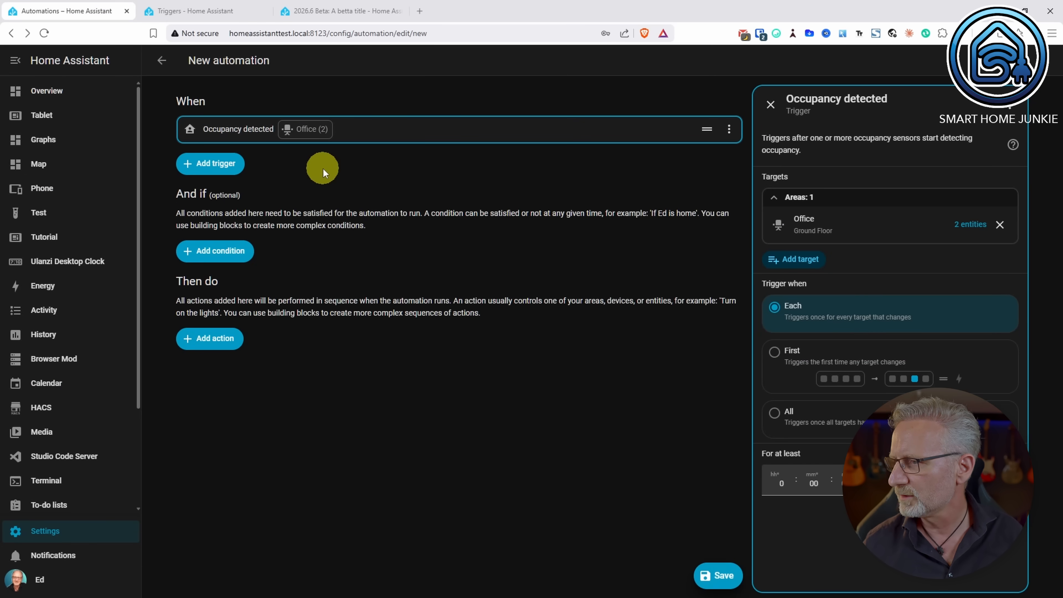
- Add a Sun condition to the automation and set it to After Sunrise, briefly trying Sunset
left_click(224, 251)
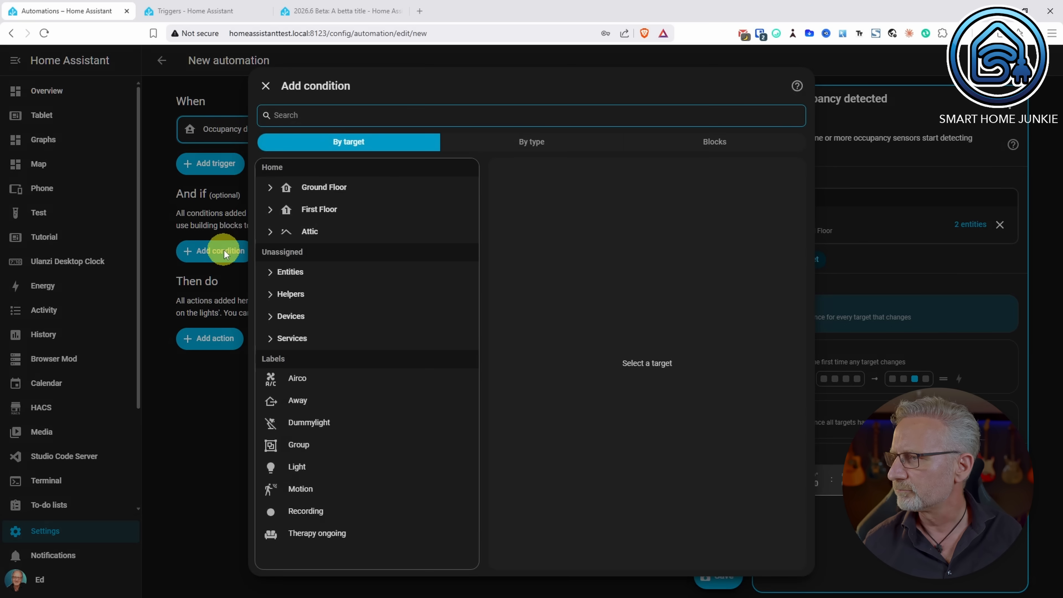
type("sun")
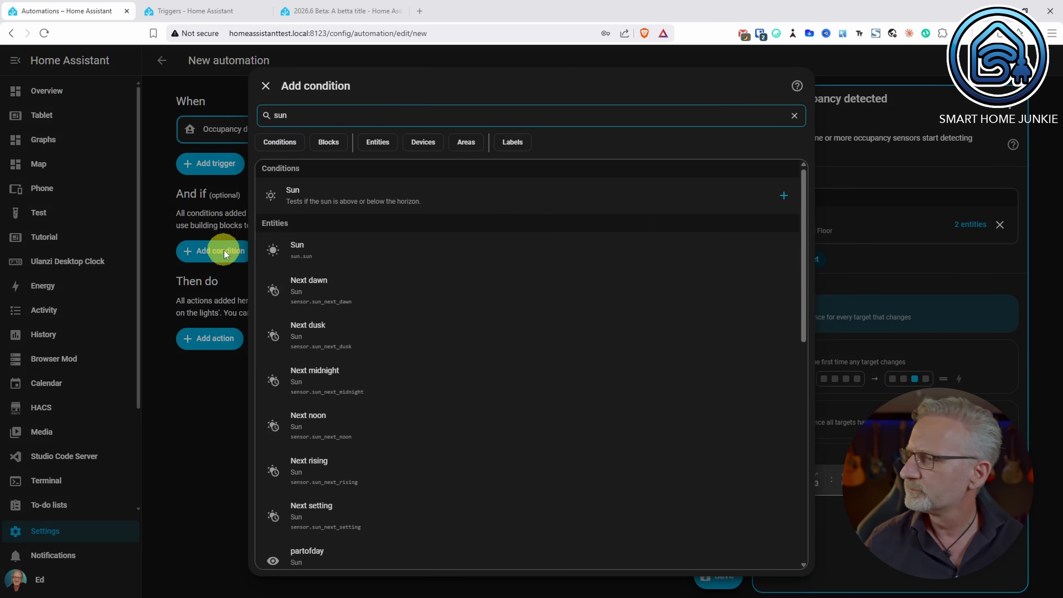
left_click(359, 194)
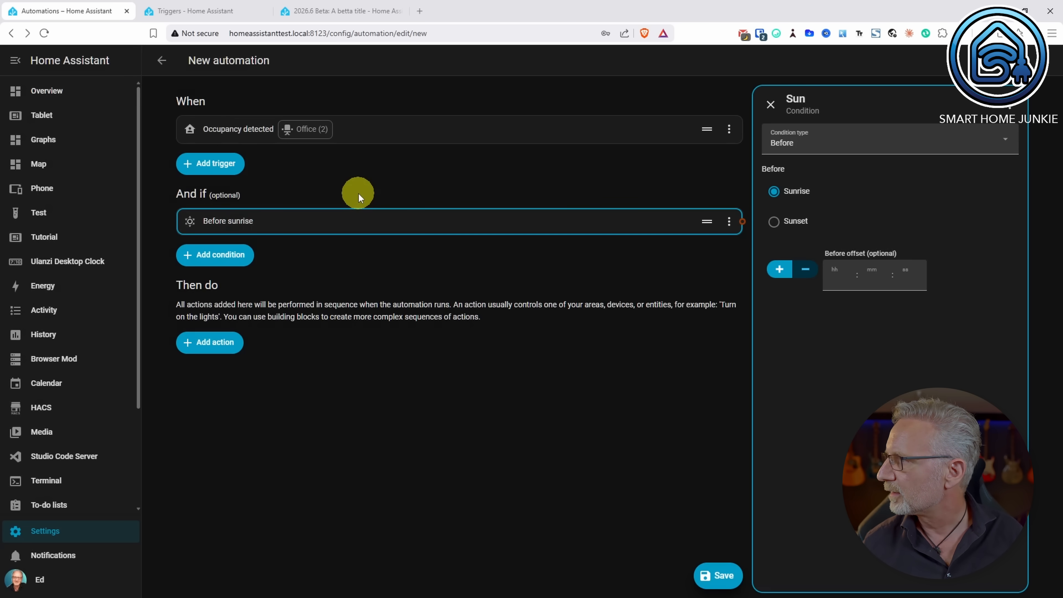
left_click(834, 148)
left_click(782, 192)
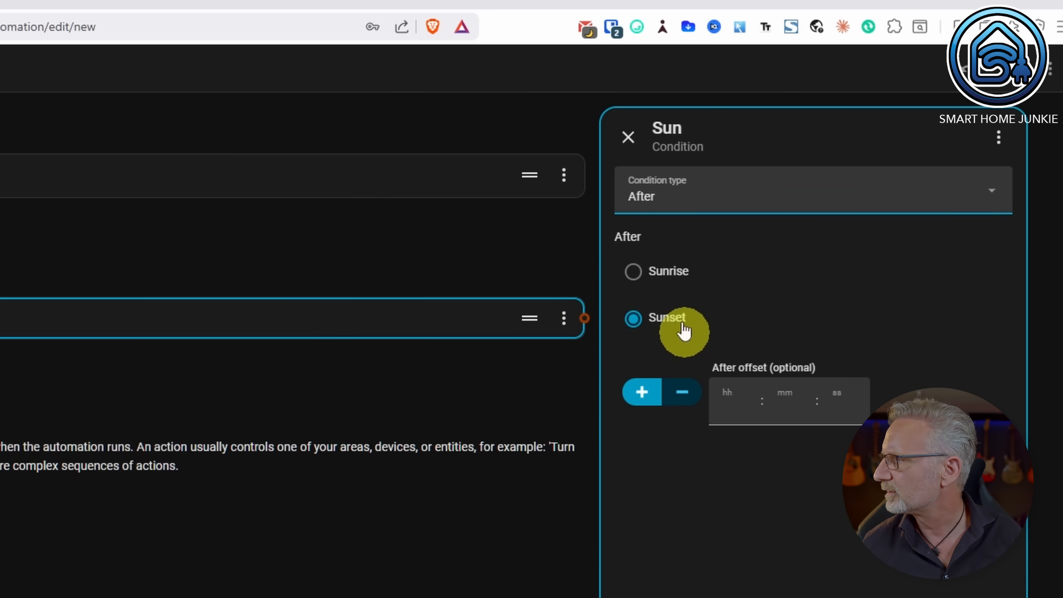
left_click(633, 272)
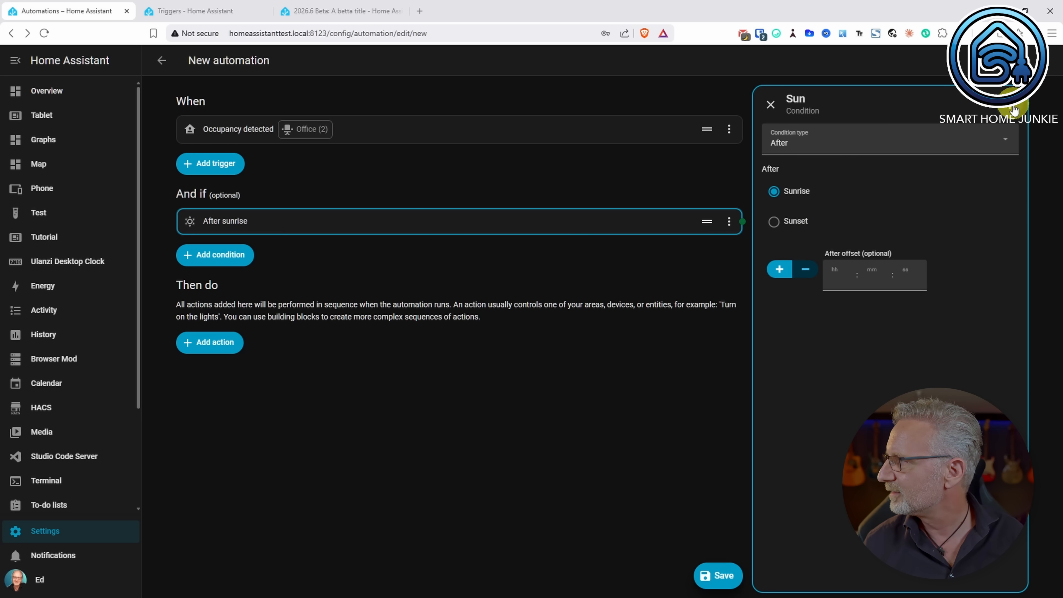
- Try indenting the "after: sunrise" line in the Sun condition's YAML and restore its original alignment
left_click(1014, 109)
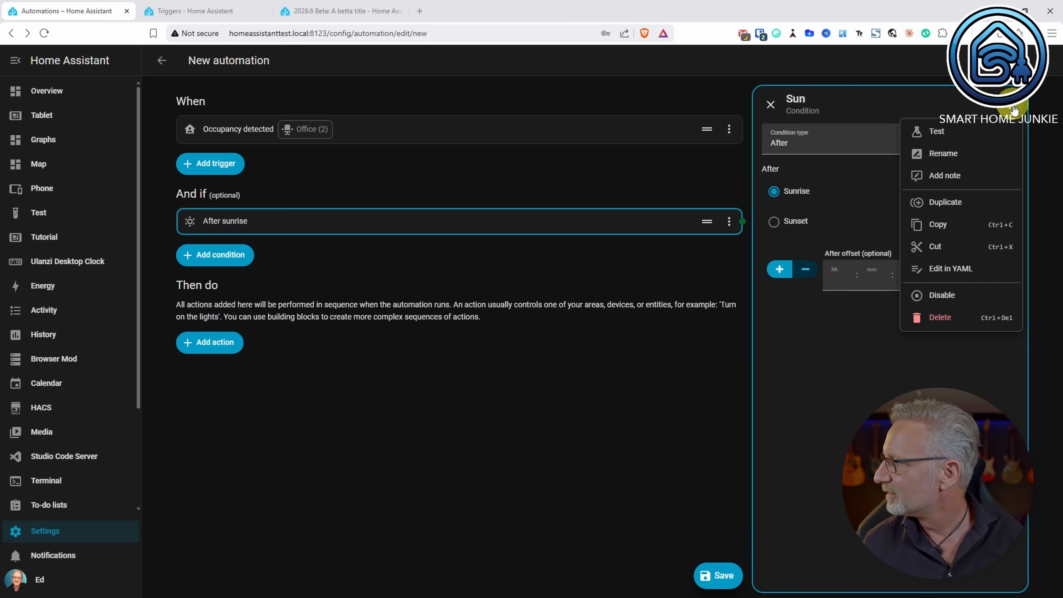
left_click(951, 268)
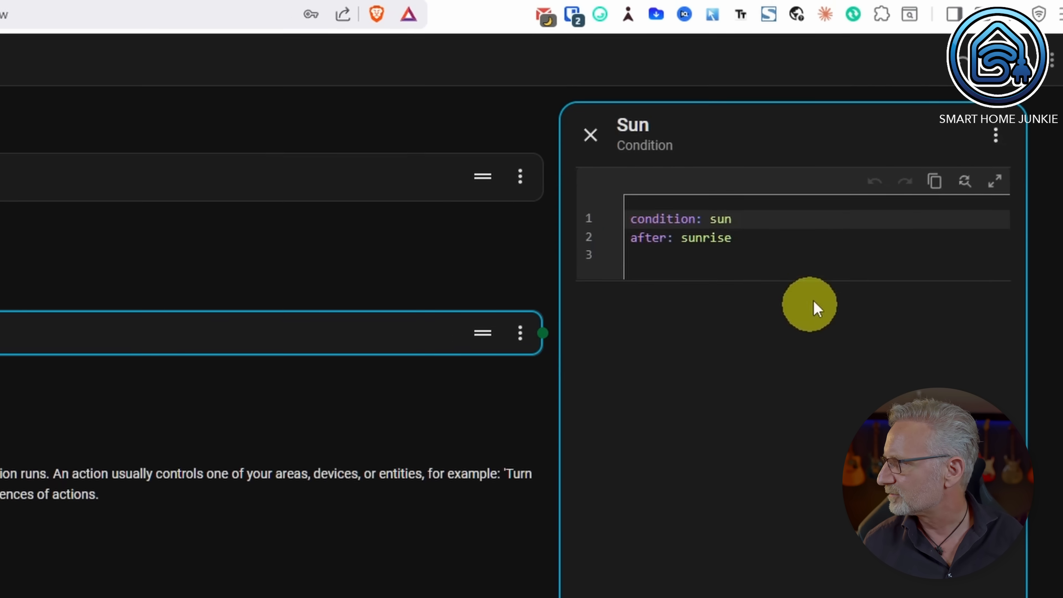
left_click(618, 245)
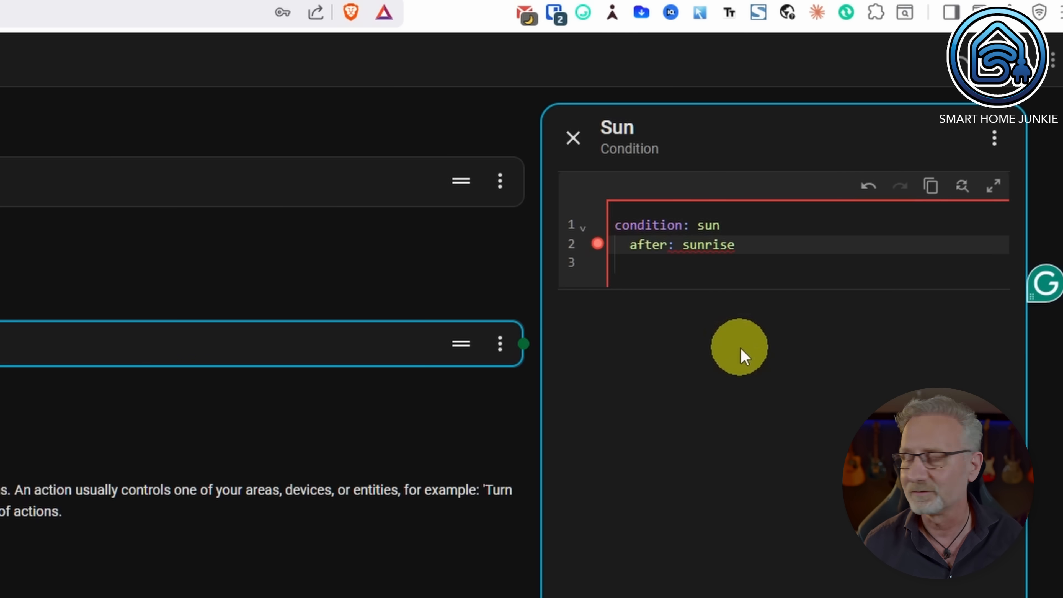
mouse_move(600, 253)
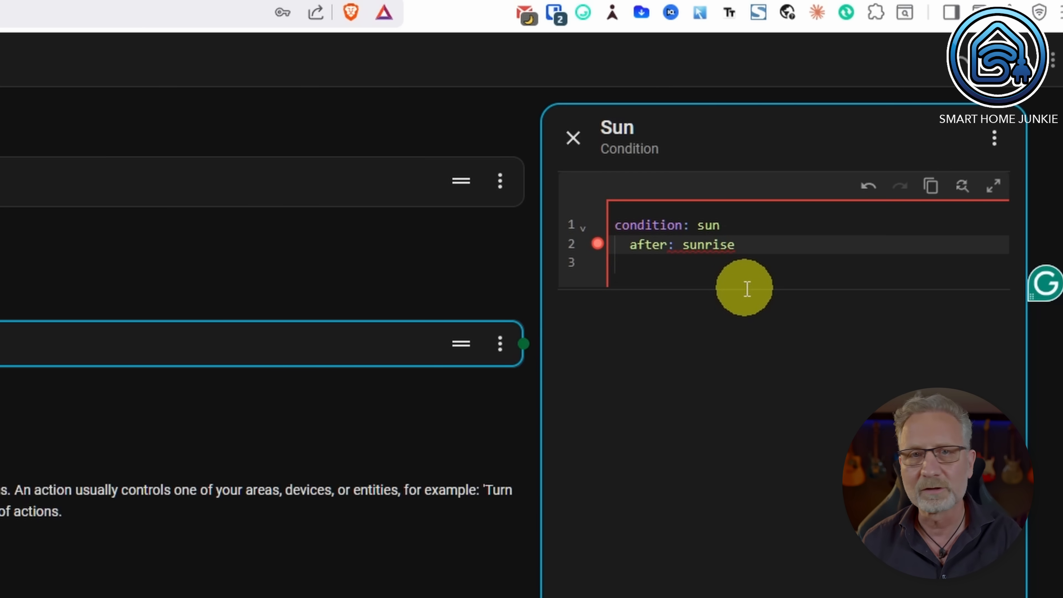
key("BackSpace")
key("BackSpace")
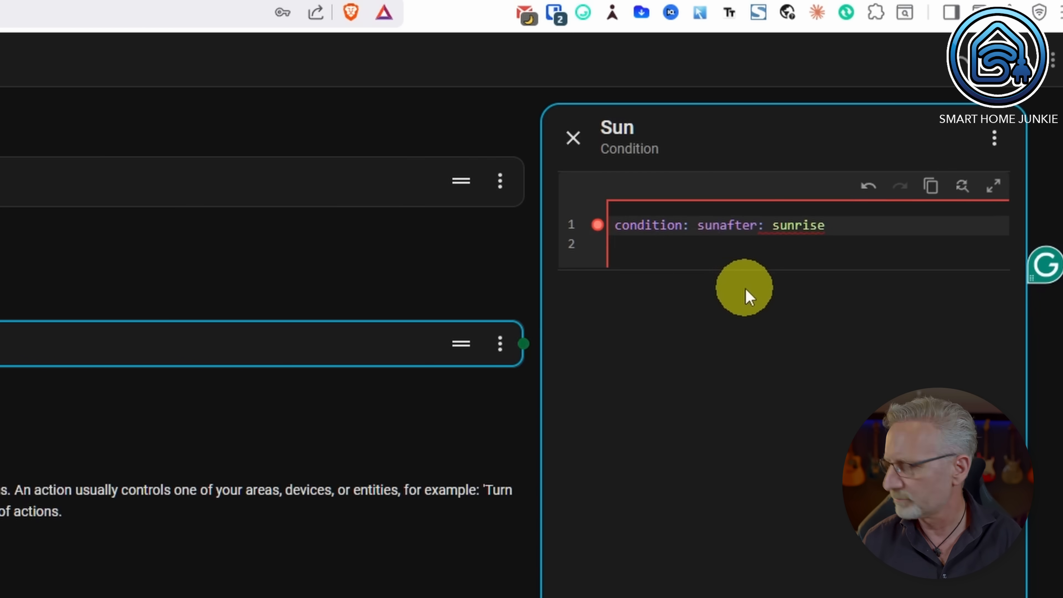
key("Return")
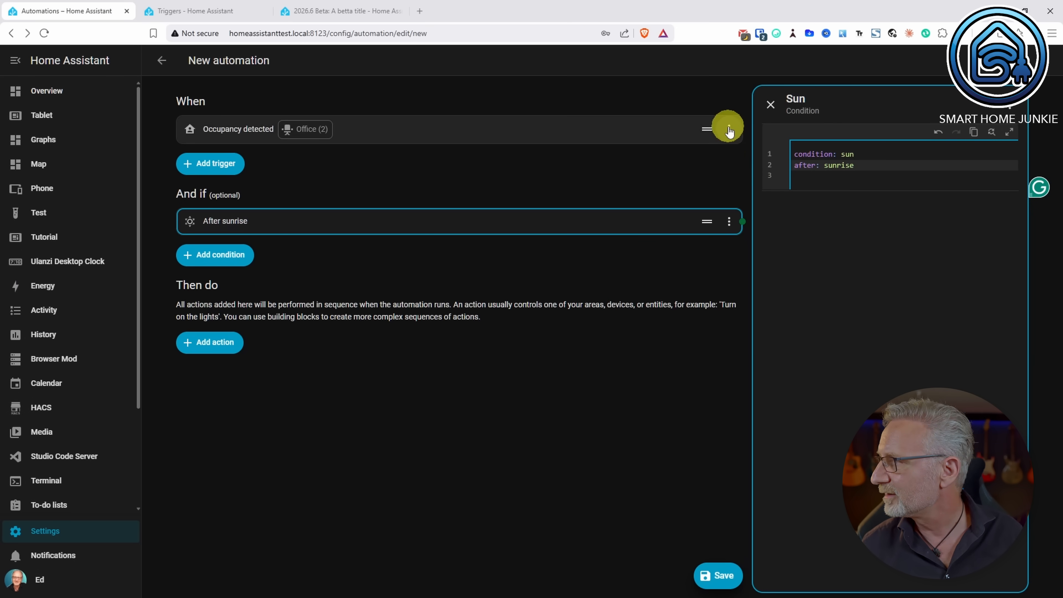
- Add the note 'This is checking the occupancy. Please be aware that it also checks after sunrise in the condition' to the Occupancy detected trigger
left_click(730, 128)
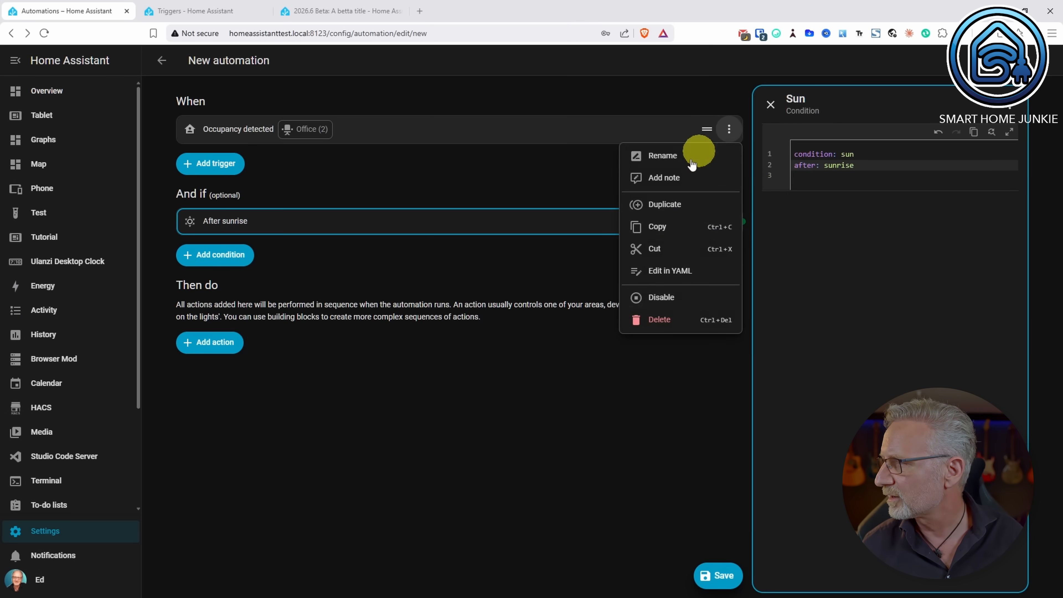
left_click(663, 178)
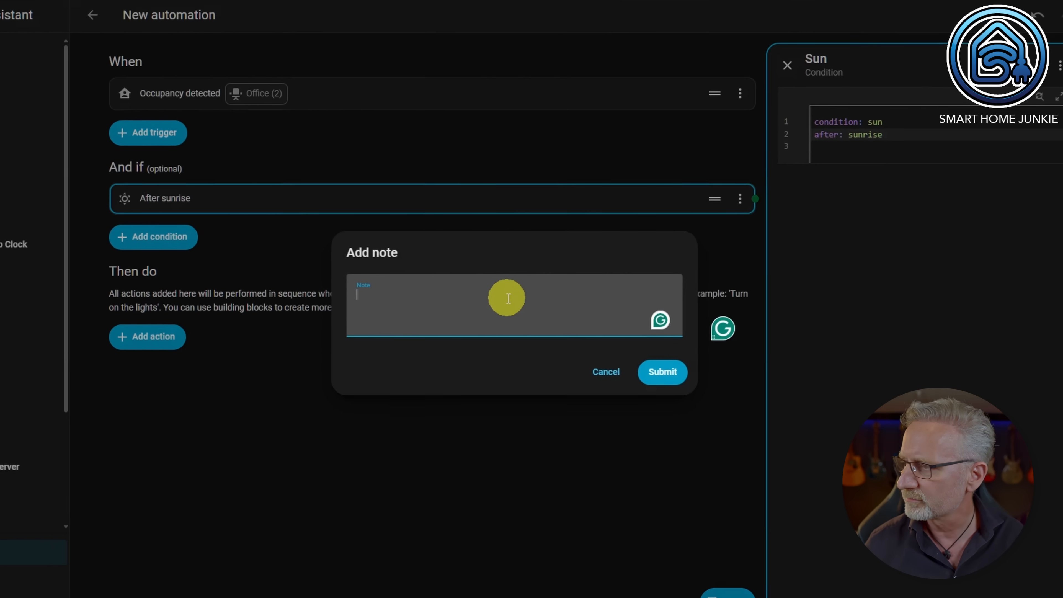
type("This is checking the occupancy.")
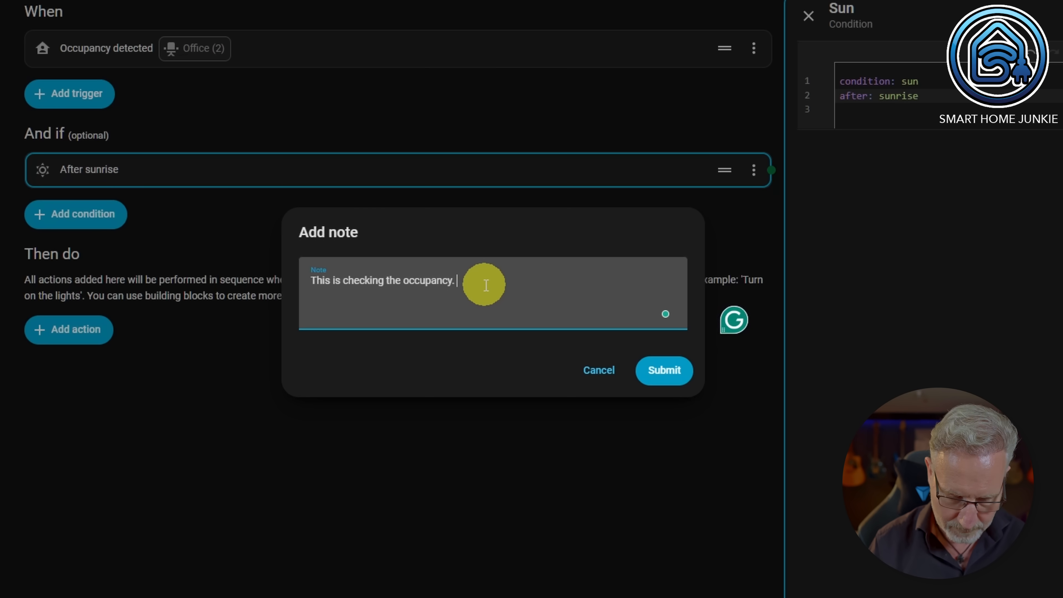
type("aware that ")
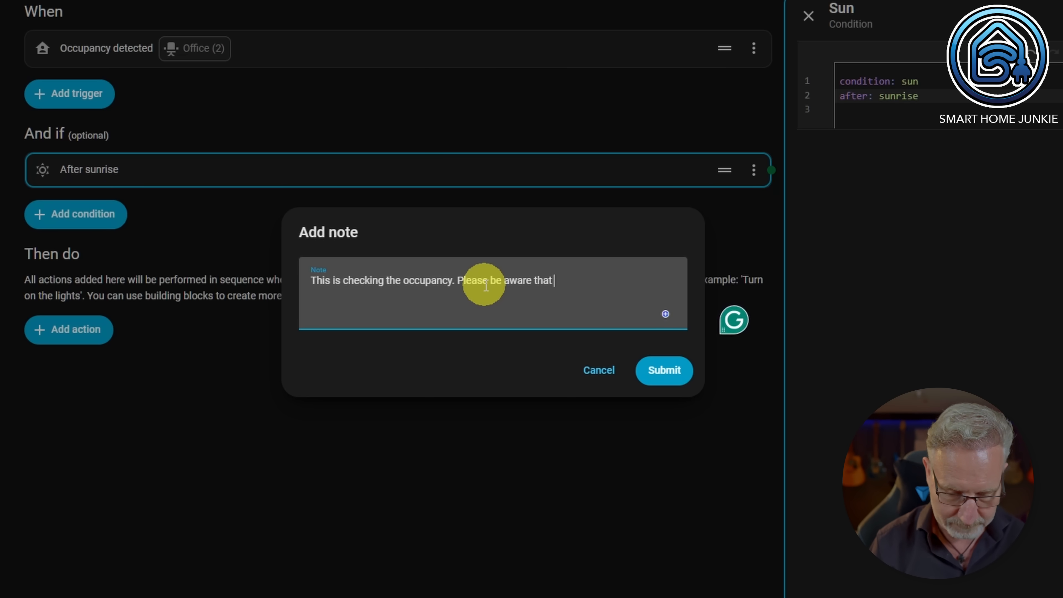
type("i")
type("t also c")
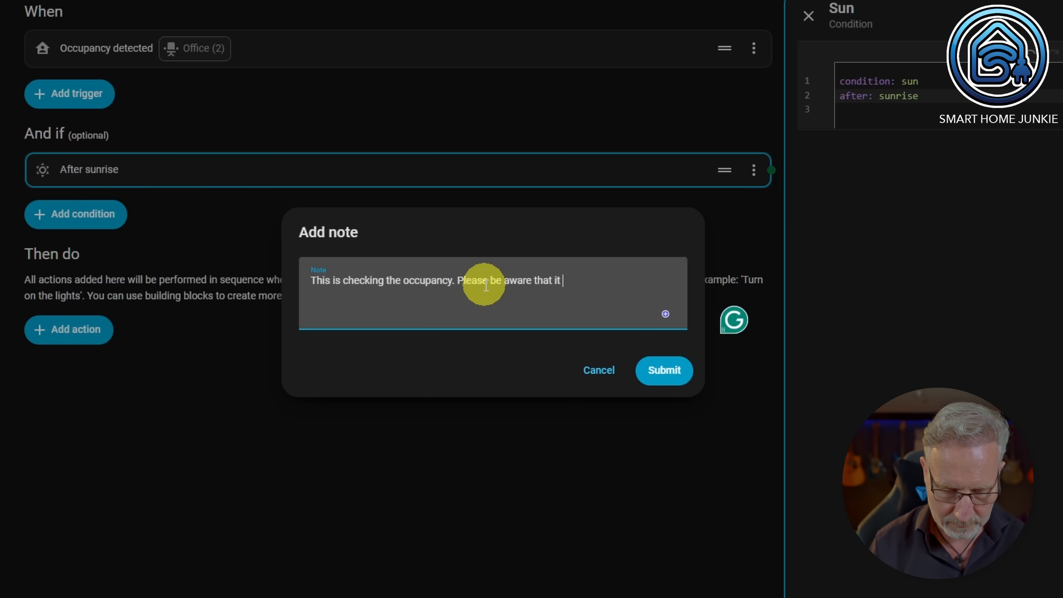
type("hecks after sunrise")
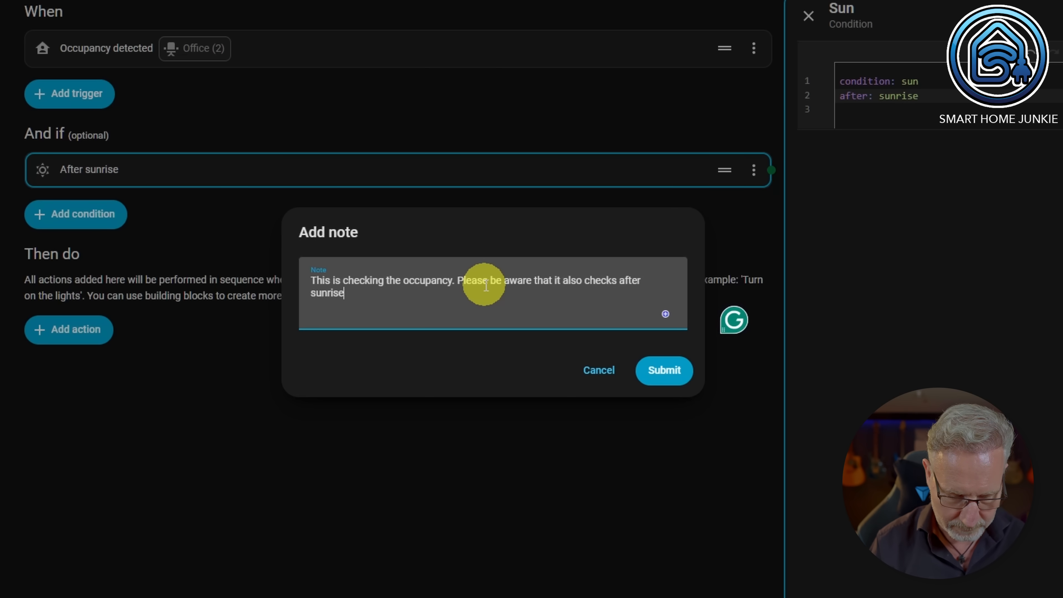
type(" in the condition")
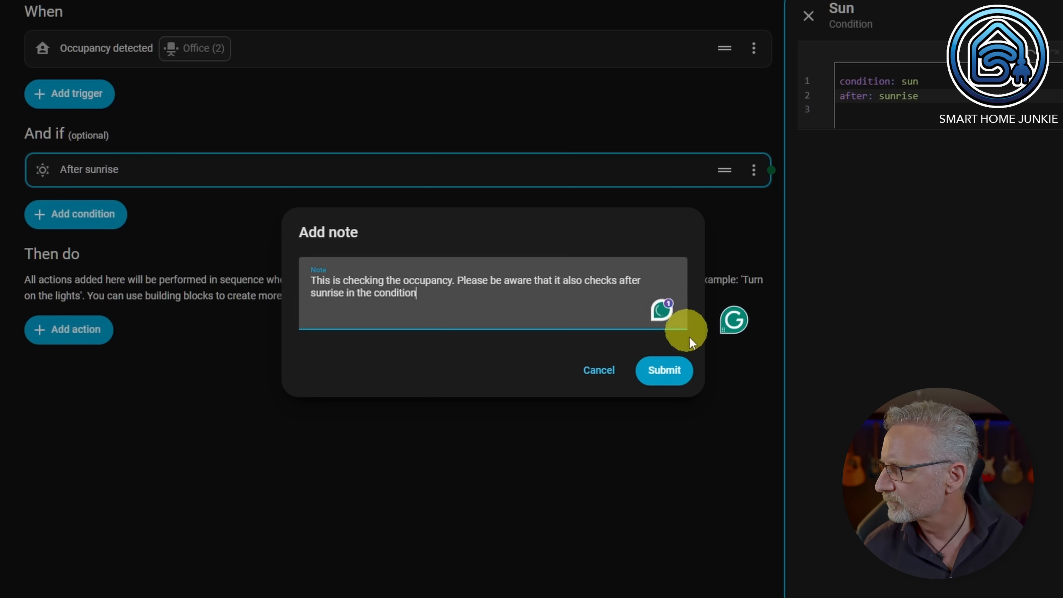
left_click(661, 372)
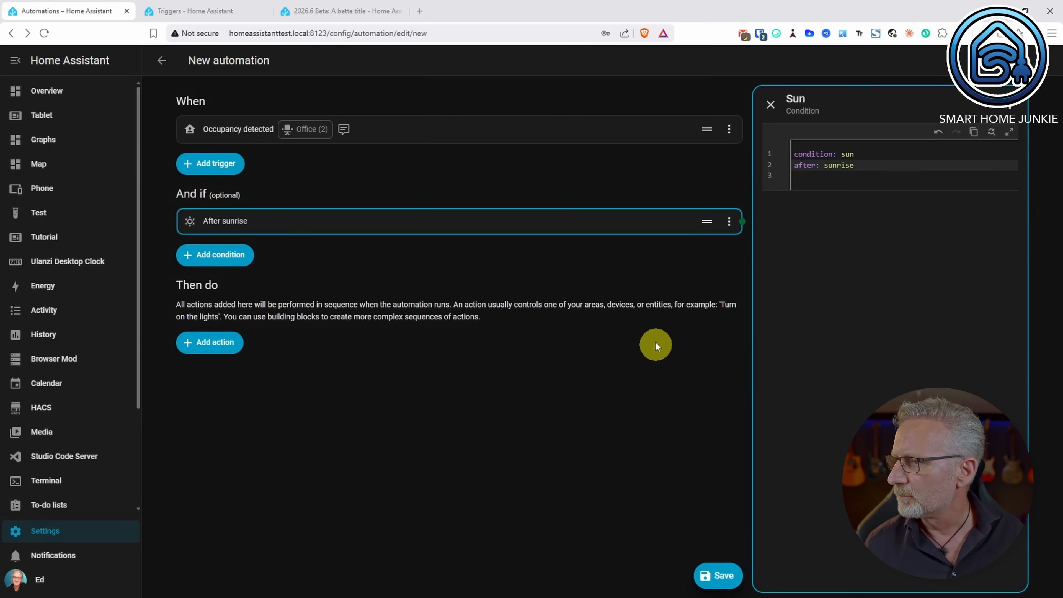
left_click(730, 222)
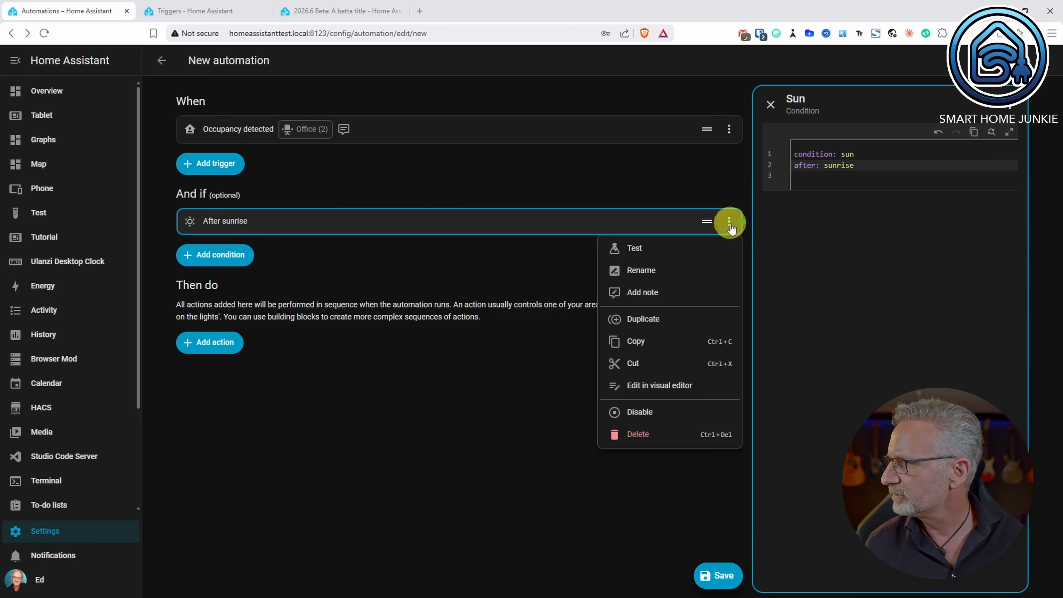
left_click(681, 188)
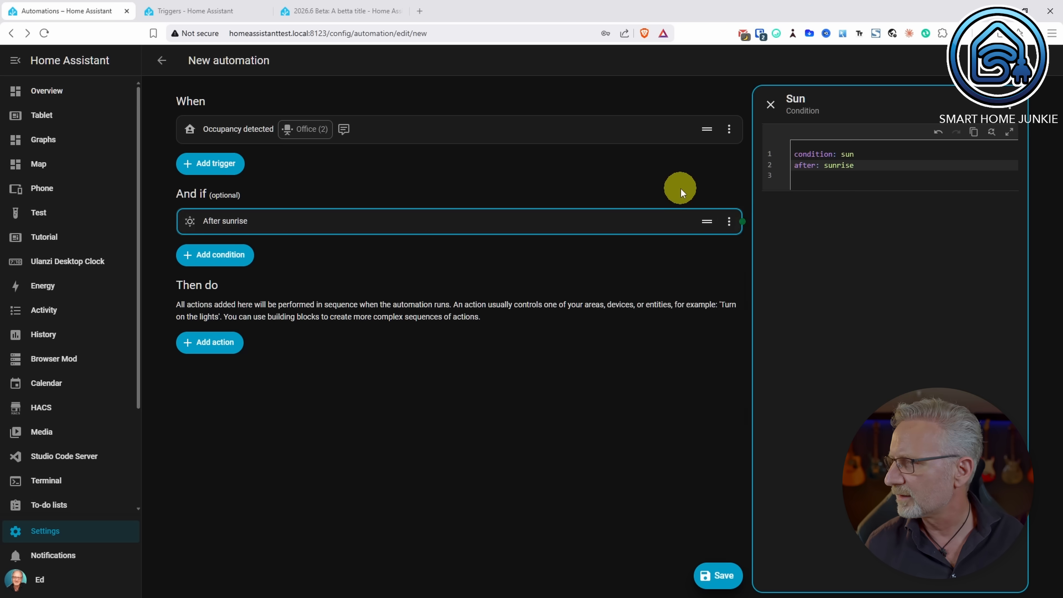
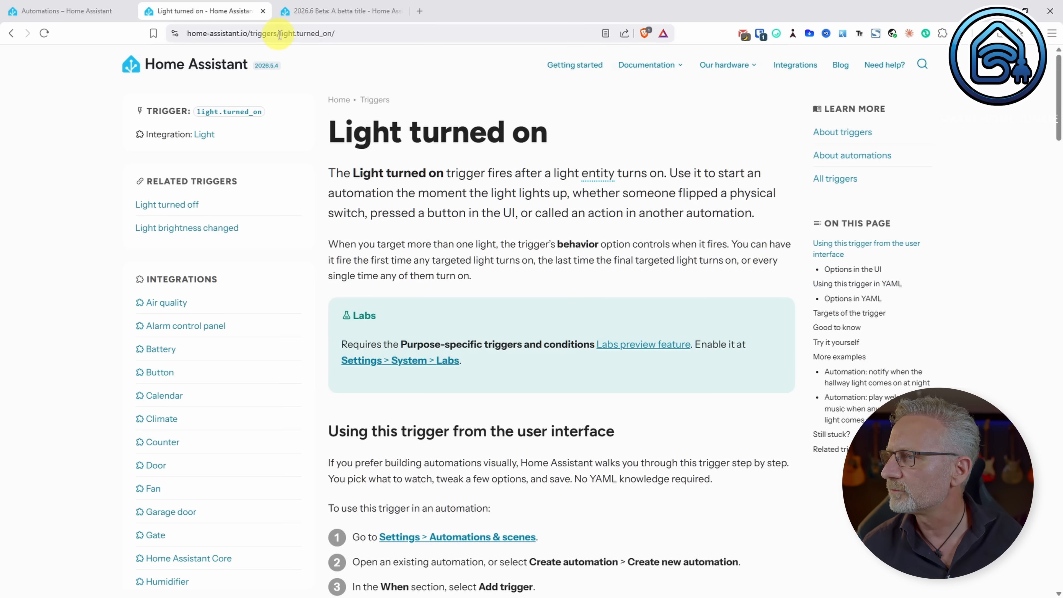
- Go to home-assistant.io/conditions and look through the list of available conditions
left_click_drag(279, 34, 332, 37)
key("BackSpace")
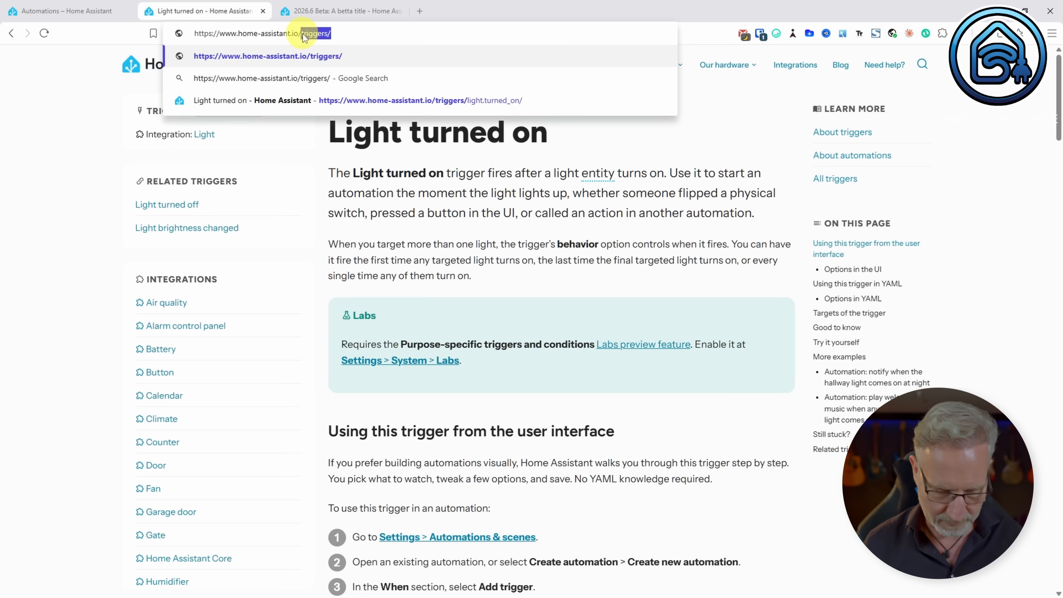
type("condi")
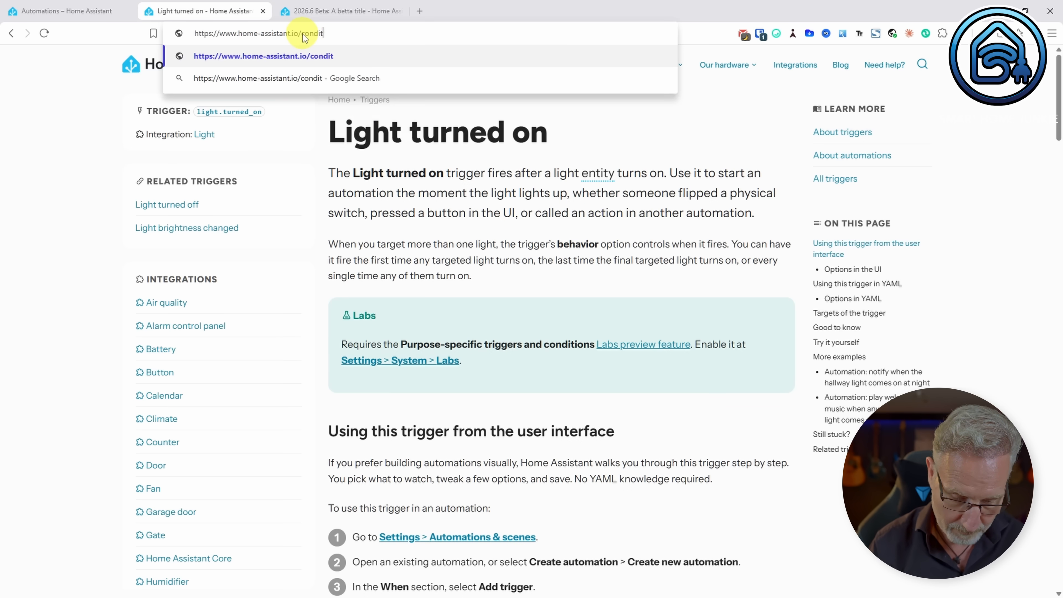
type("tions")
key("Return")
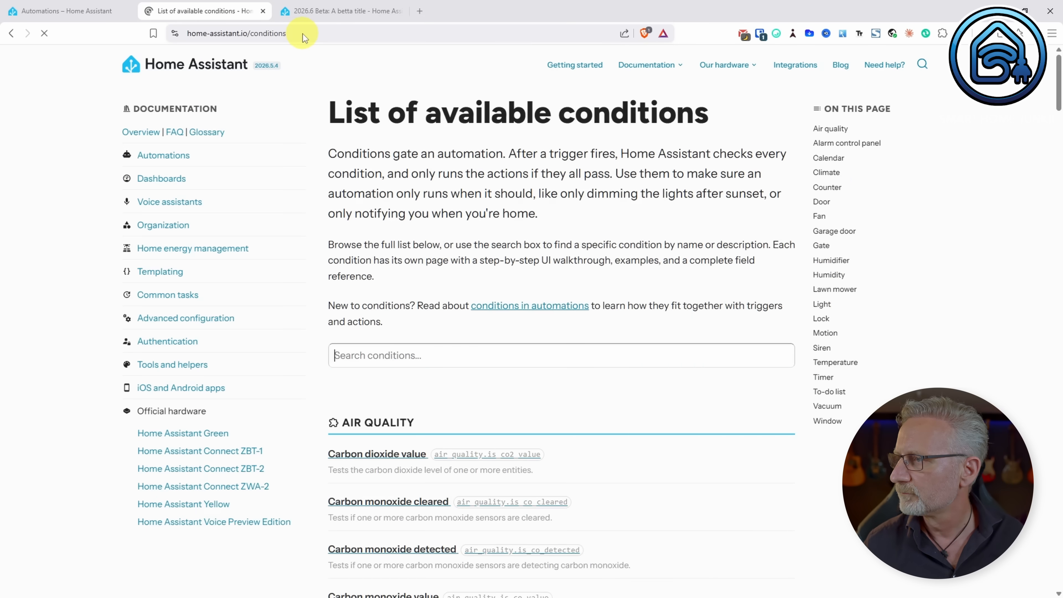
scroll(586, 289, "down", 15)
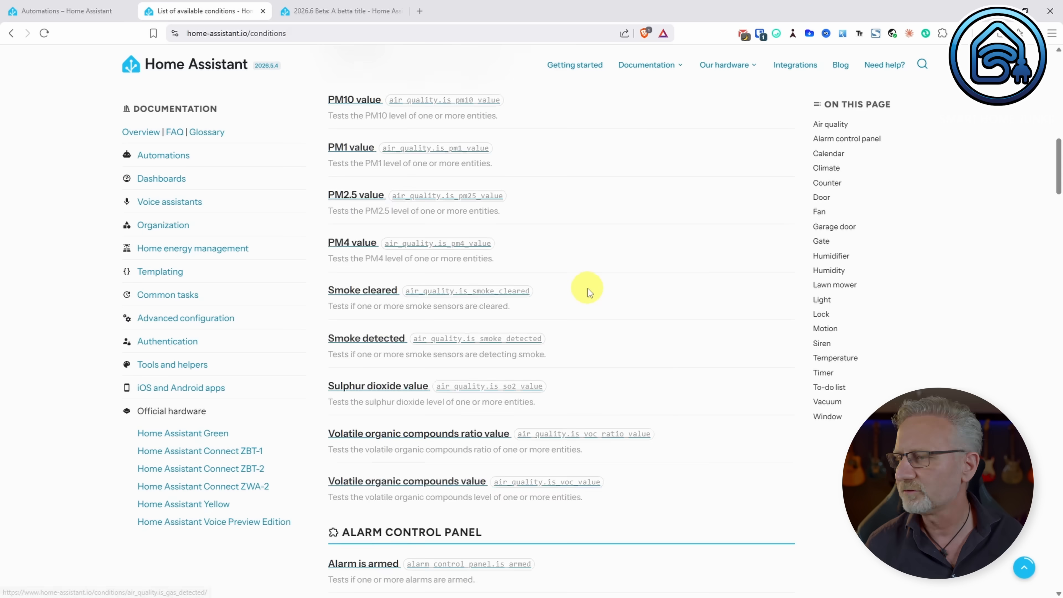
scroll(588, 293, "up", 15)
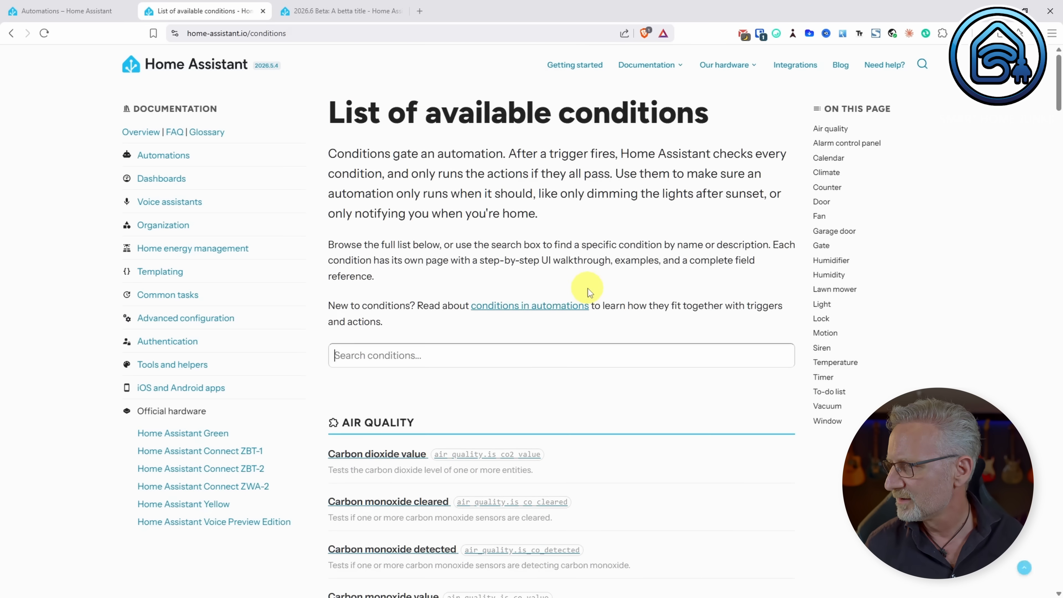
- Switch the documentation address to home-assistant.io/actions and look through the list of available actions
left_click_drag(303, 36, 255, 37)
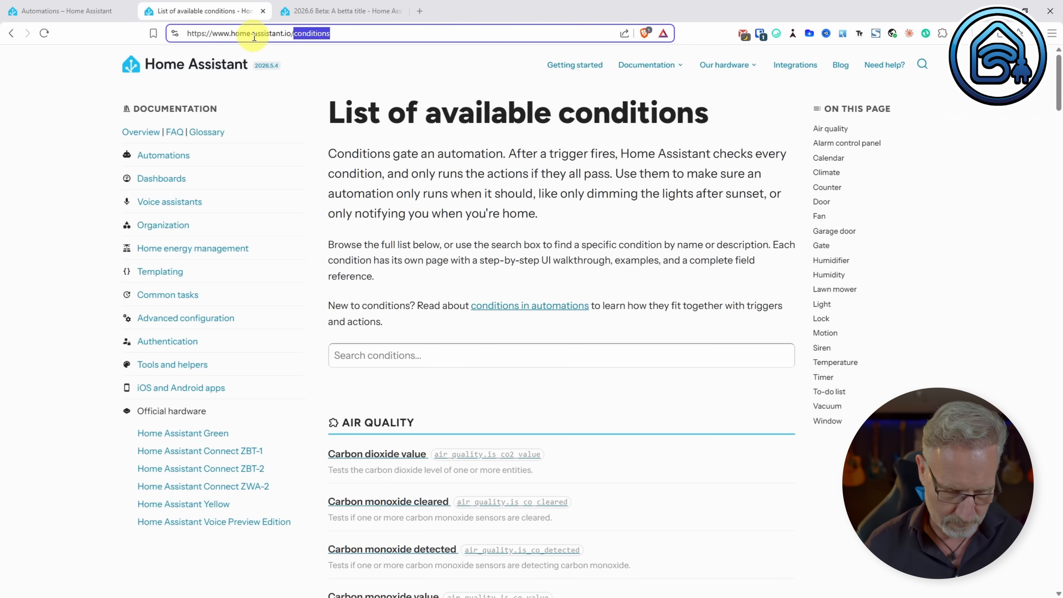
type("actions")
key("Return")
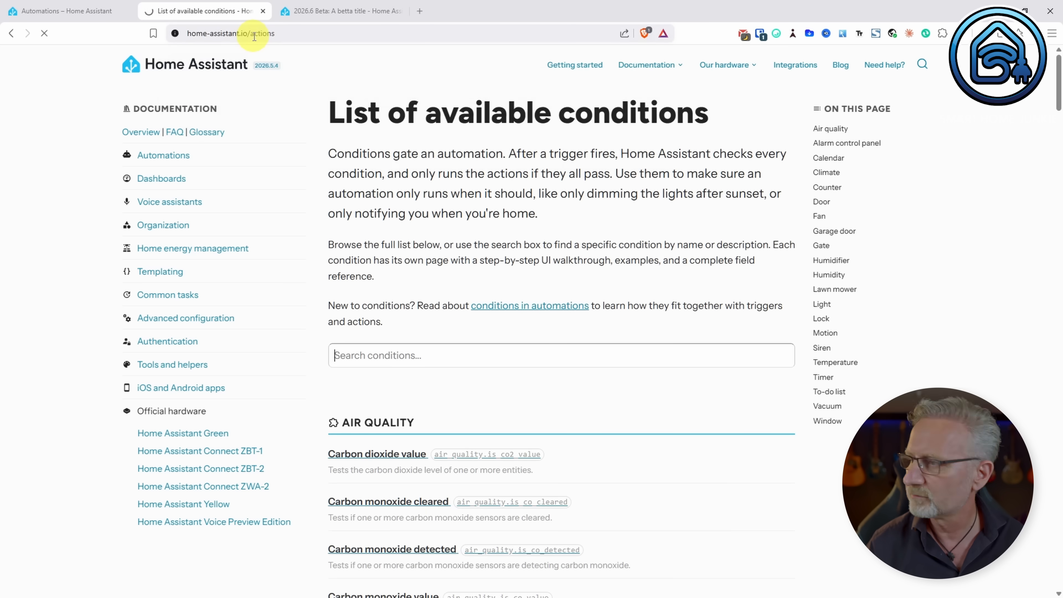
scroll(477, 205, "down", 10)
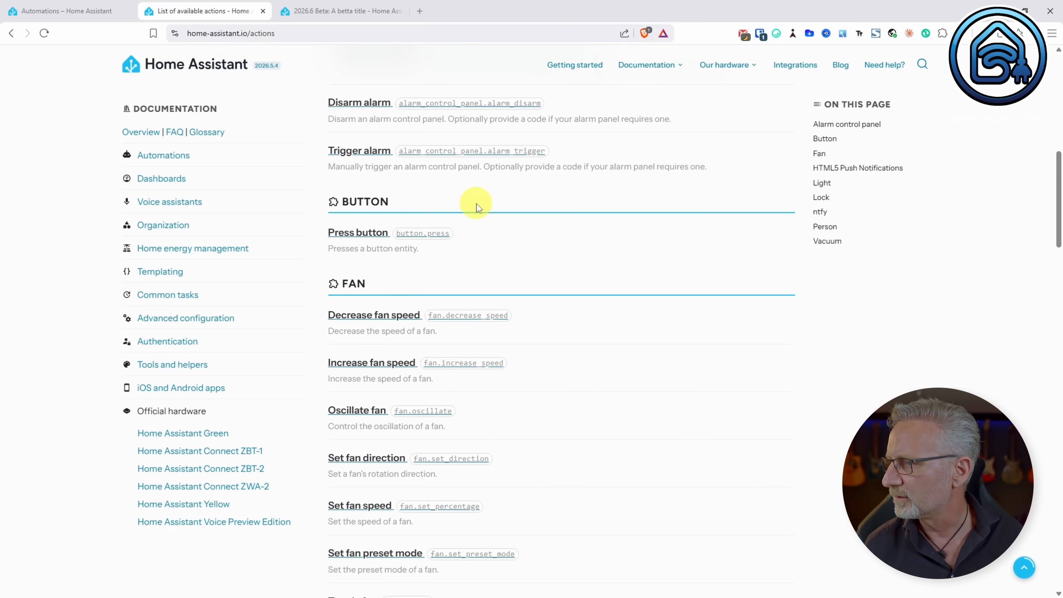
scroll(477, 207, "up", 10)
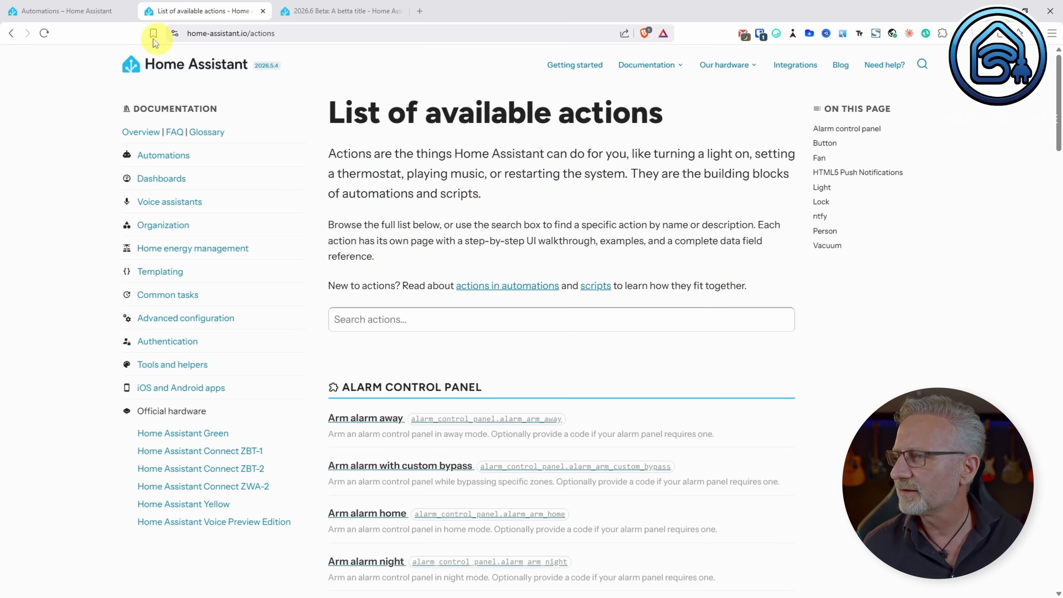
- Return to the new automation and leave it for the settings overview without saving it
left_click(92, 16)
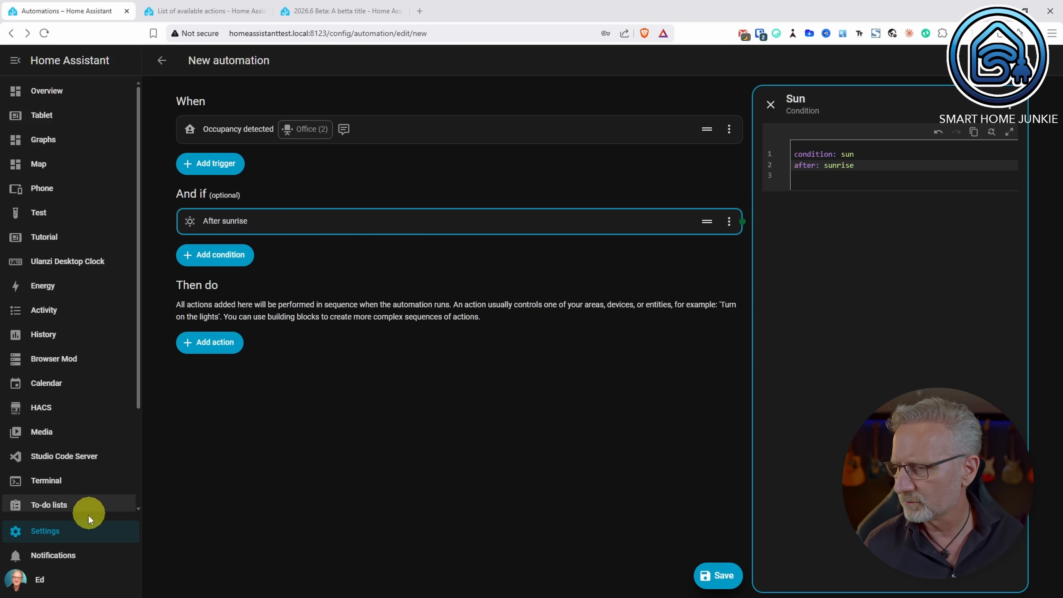
left_click(77, 536)
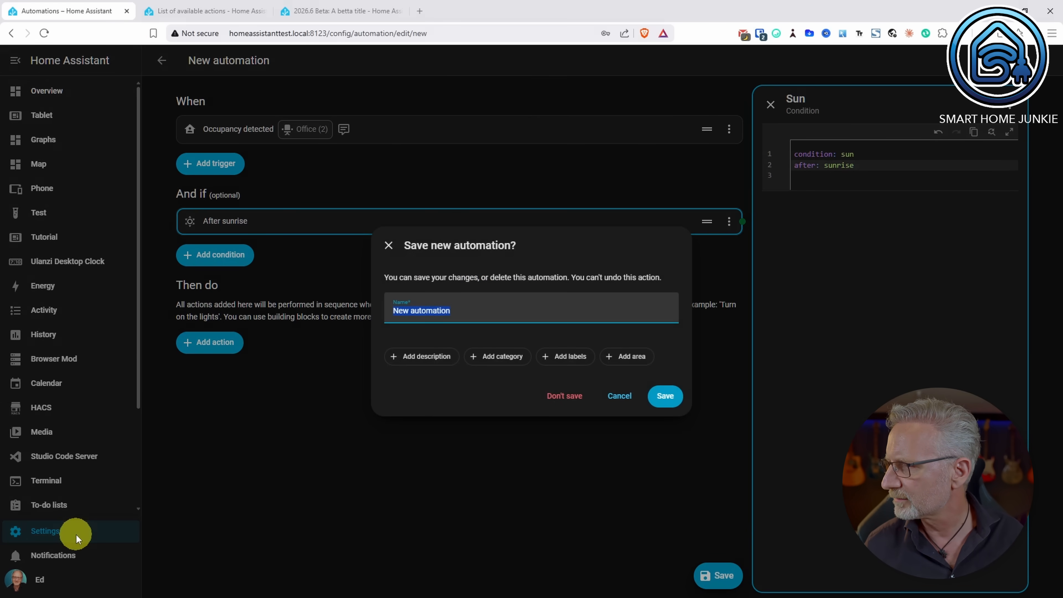
left_click(567, 397)
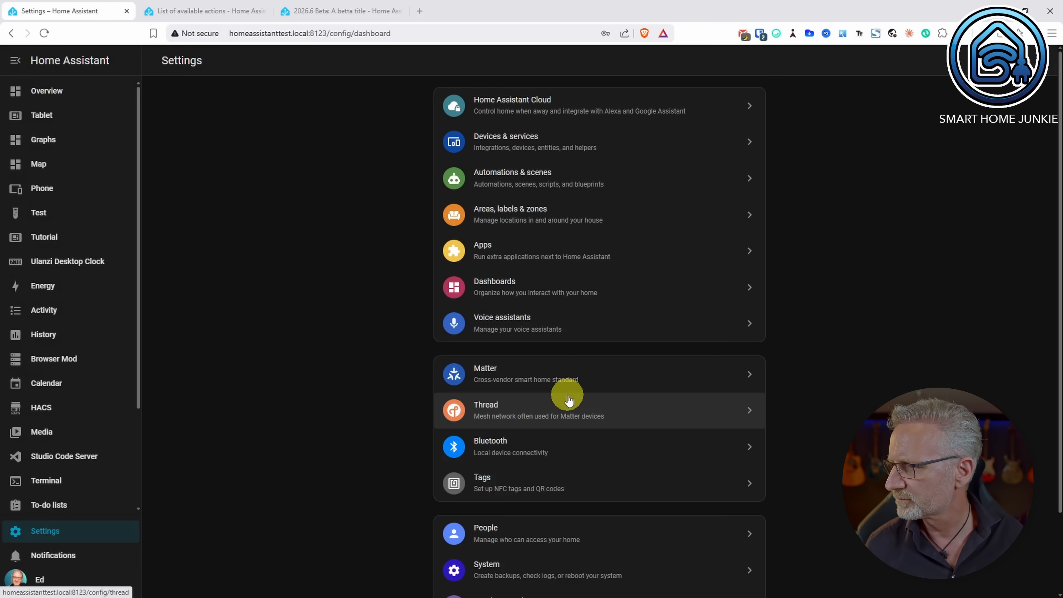
- Open the MariaDB app from the installed apps and view its documentation, configuration and info pages
left_click(493, 245)
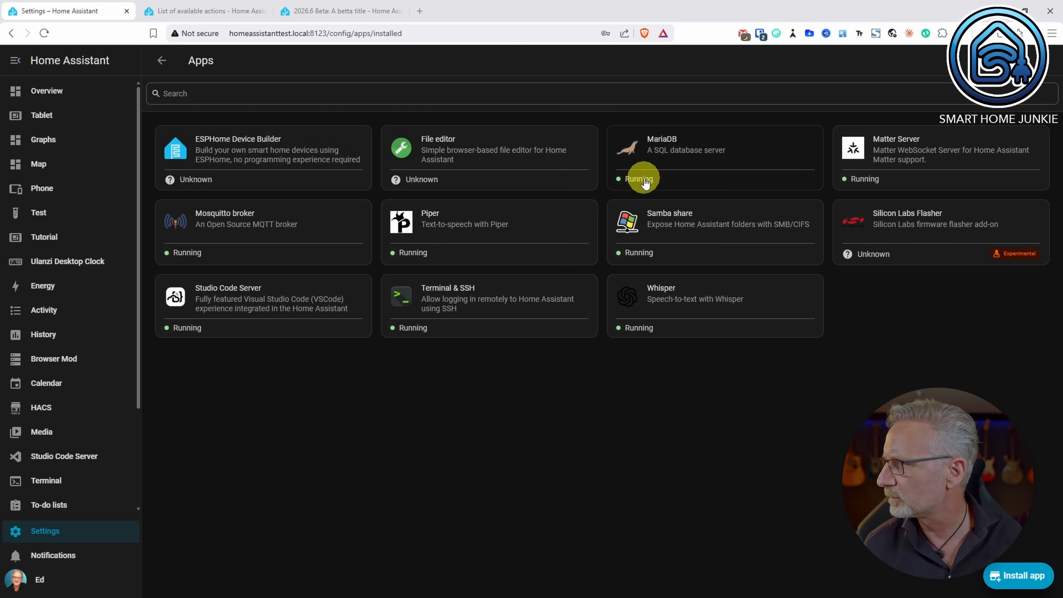
left_click(647, 162)
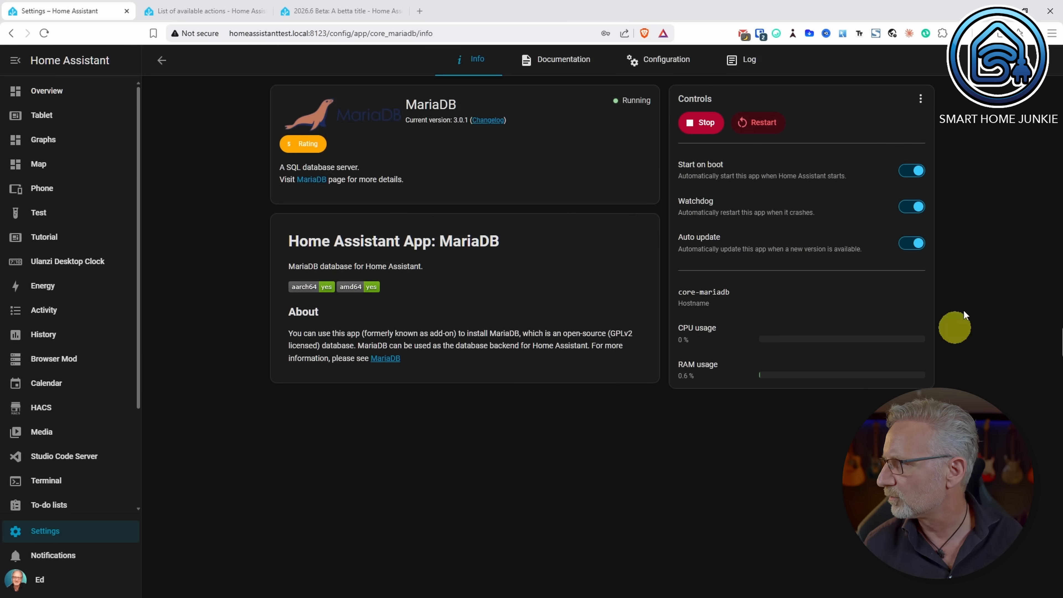
left_click(557, 64)
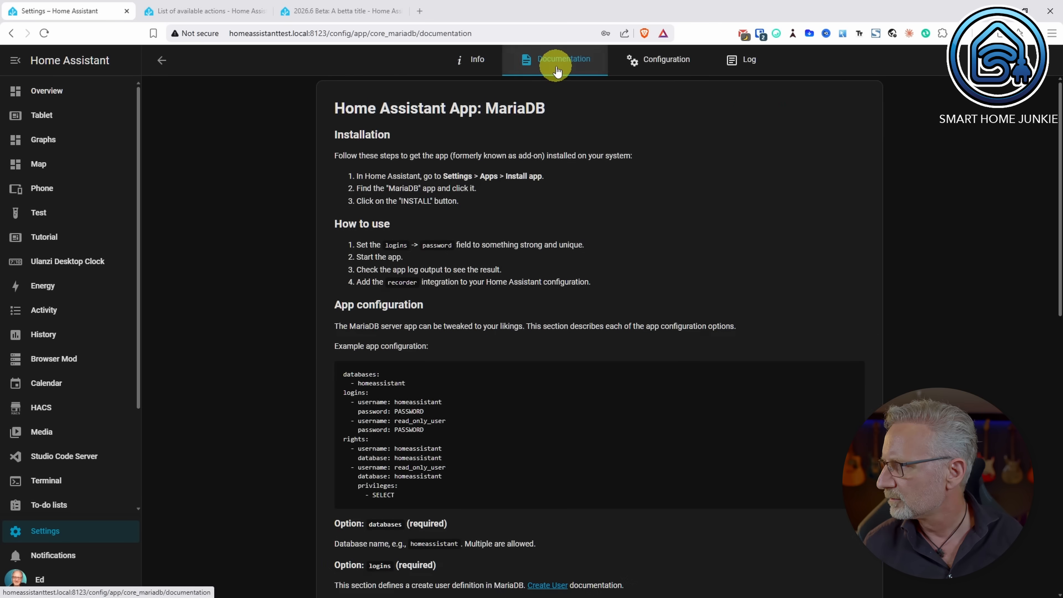
left_click(667, 70)
left_click(468, 63)
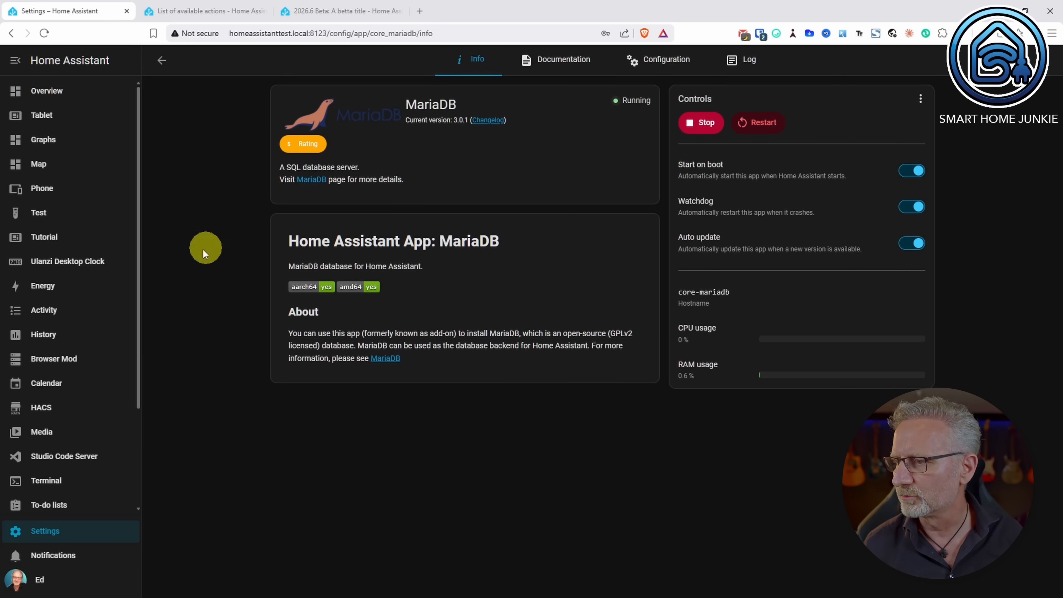
- In the energy dashboard's electricity configuration, set the solar panels' display name to 'Solar produced' and save it
left_click(66, 288)
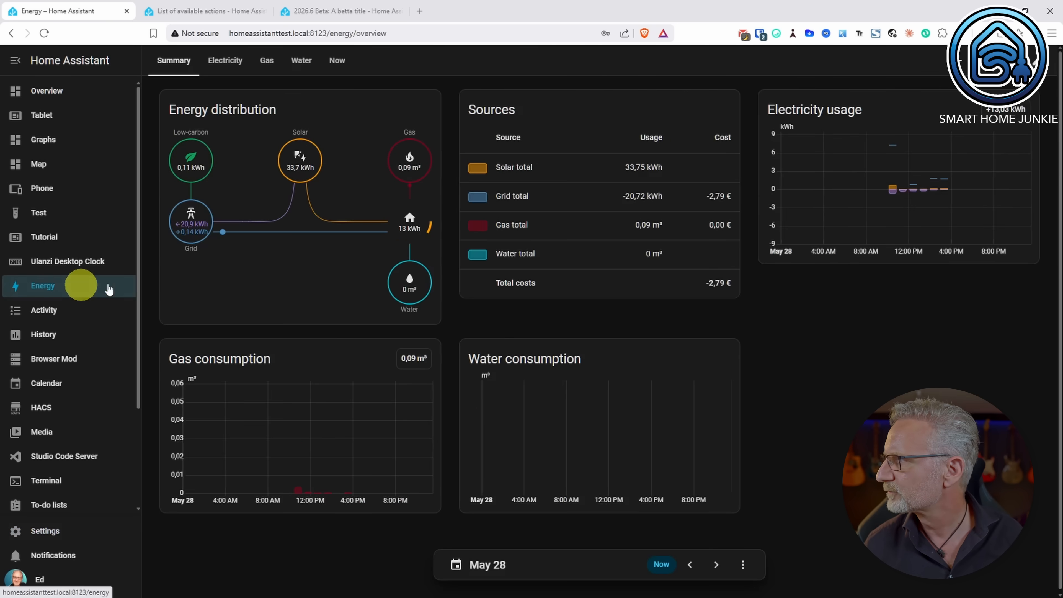
left_click(1039, 59)
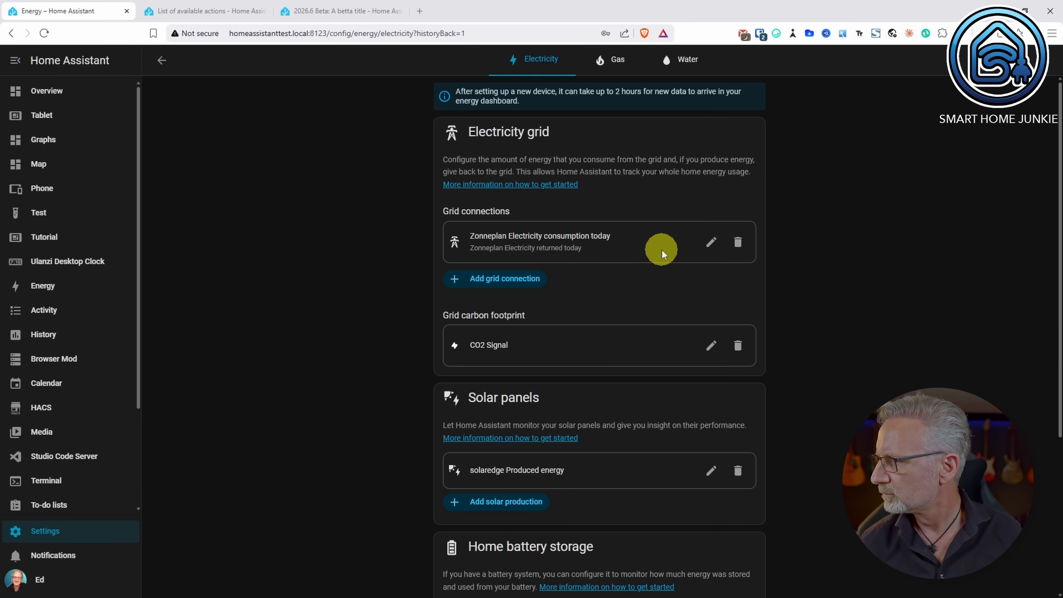
left_click(710, 473)
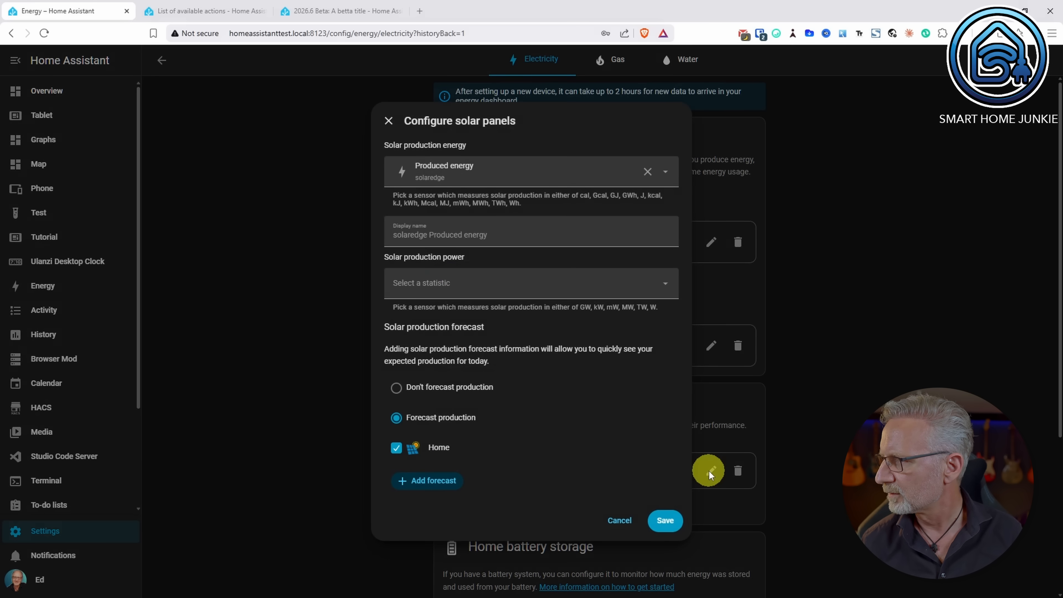
left_click(464, 235)
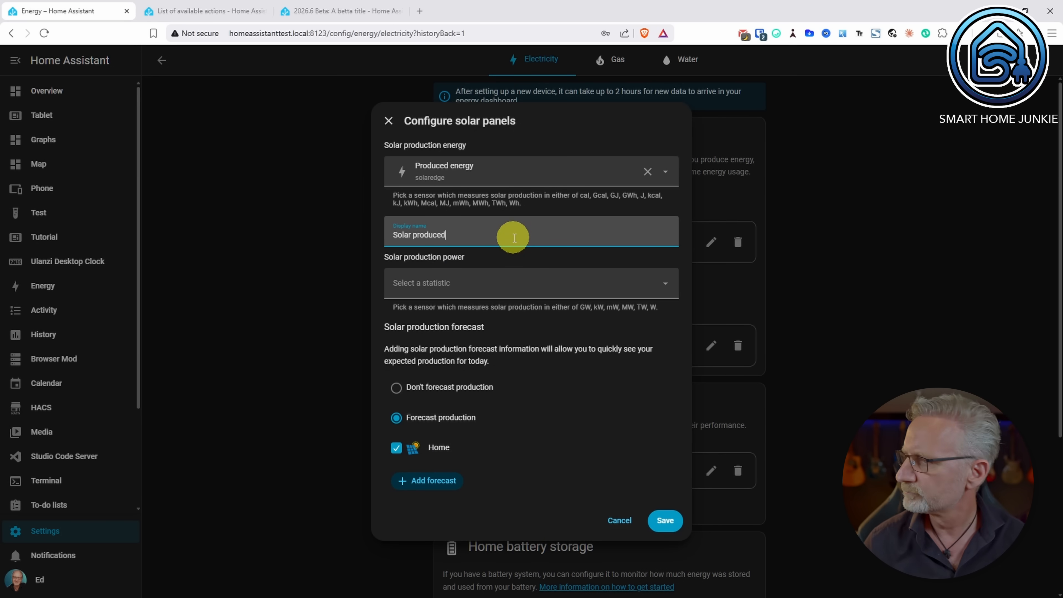
left_click(664, 520)
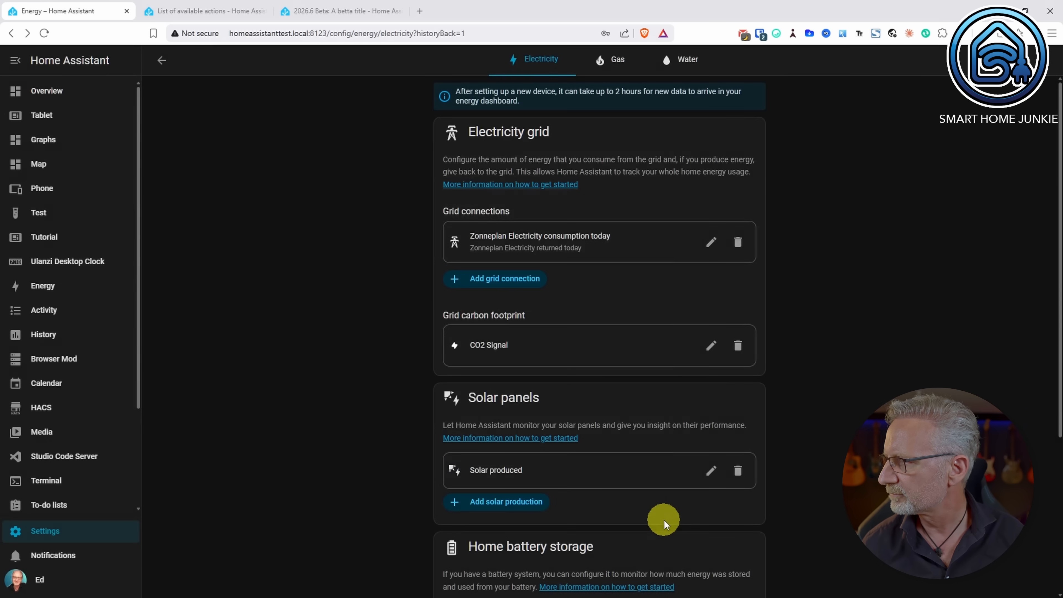
- Return to the energy dashboard and check the solar source's name in the Sources table of the electricity view
left_click(162, 67)
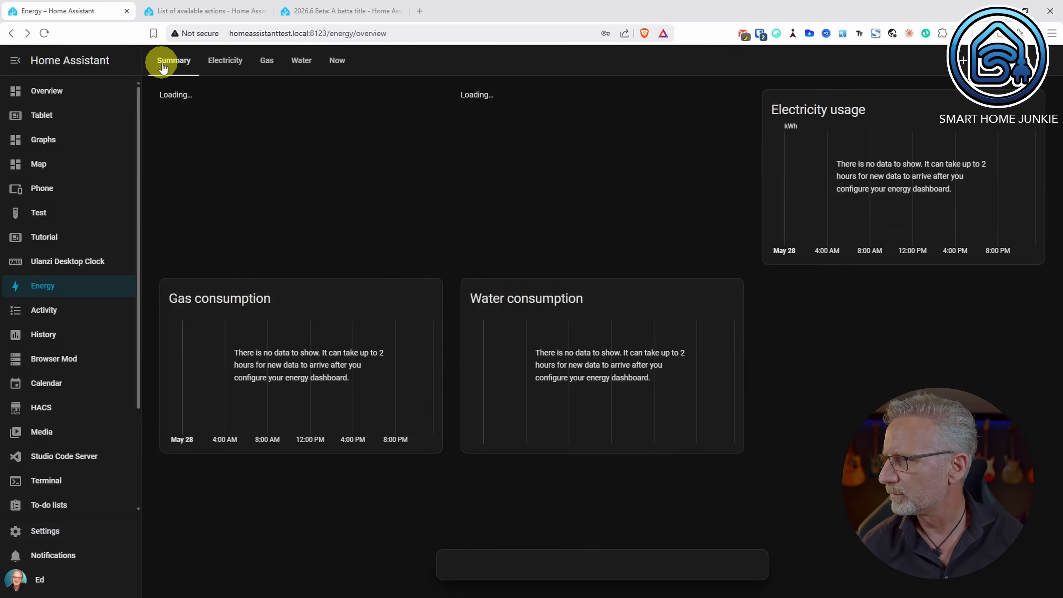
left_click(228, 66)
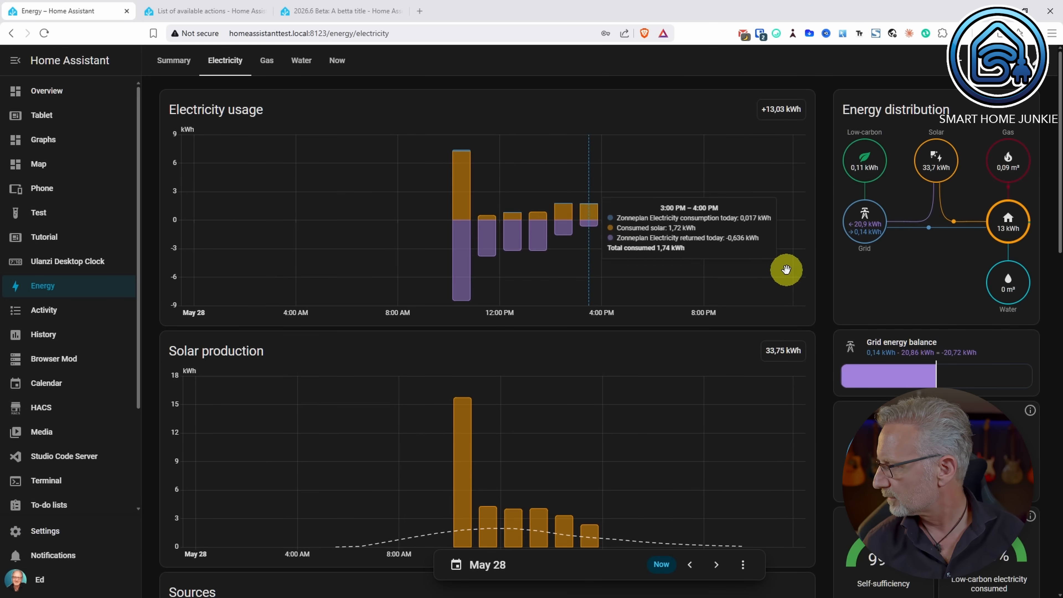
scroll(716, 274, "down", 6)
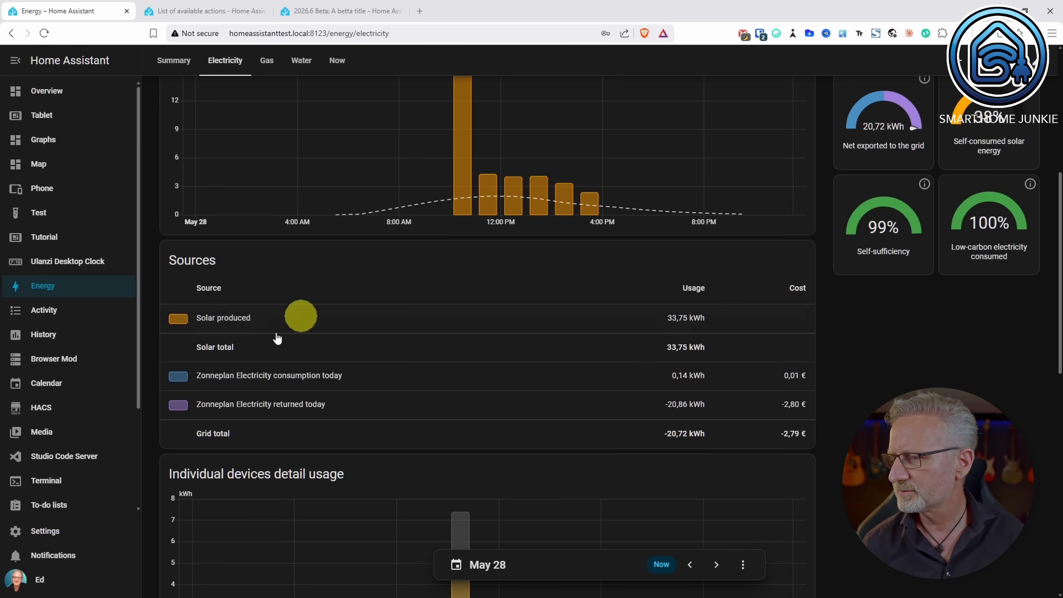
- Filter the entities list in the devices and services settings by 'light.' and open the Hall Downstairs light entity's details
left_click(40, 540)
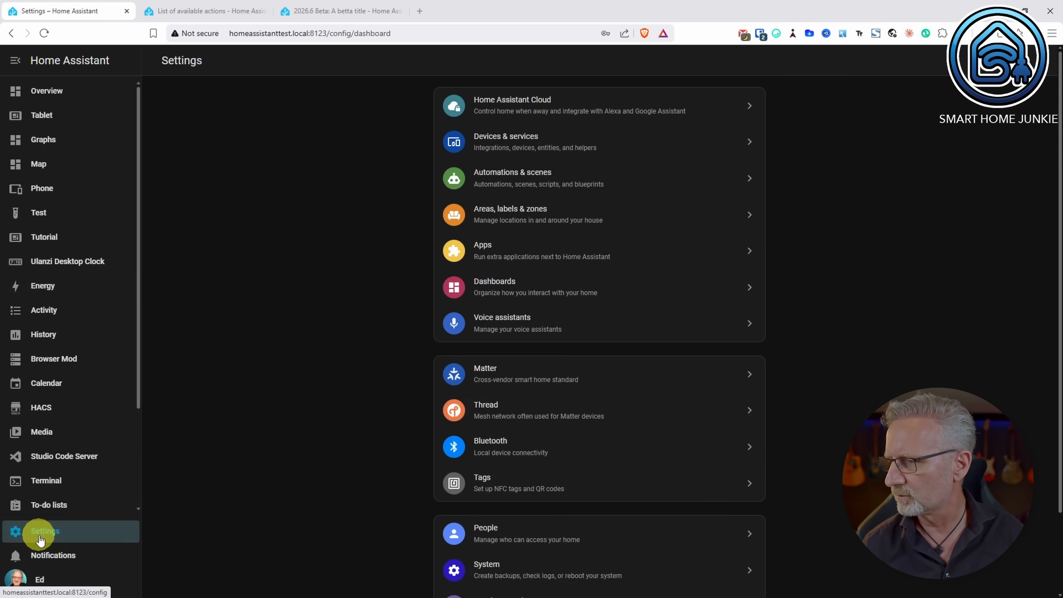
left_click(498, 146)
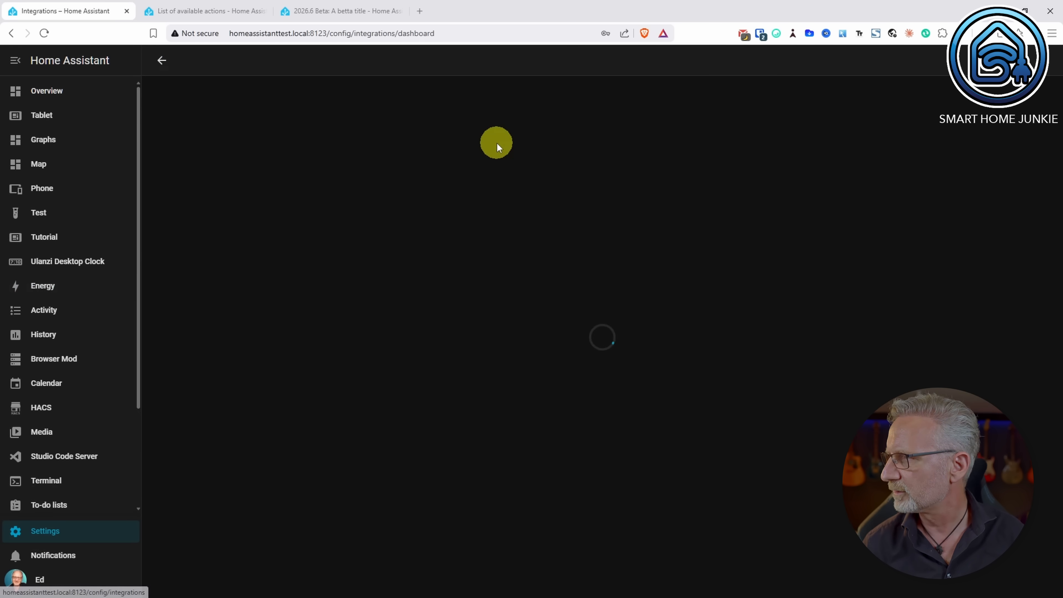
left_click(658, 61)
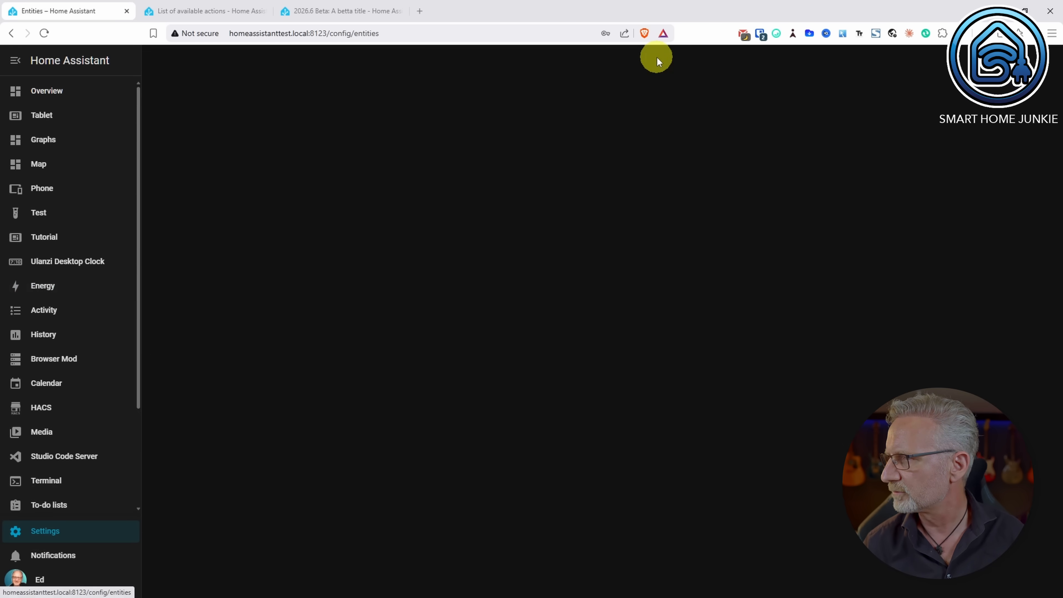
left_click(357, 90)
type("light.")
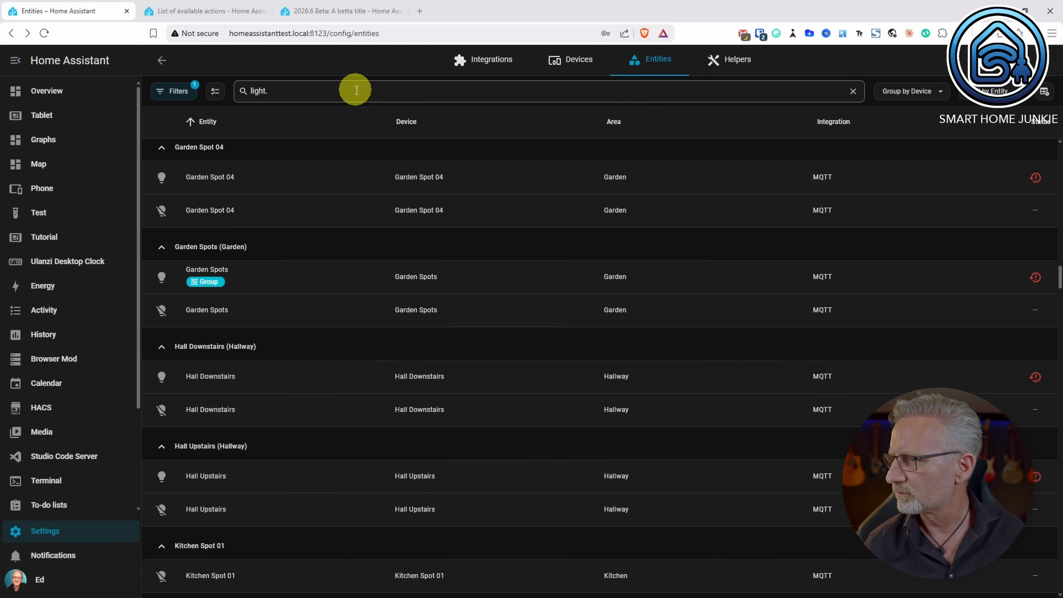
left_click(220, 412)
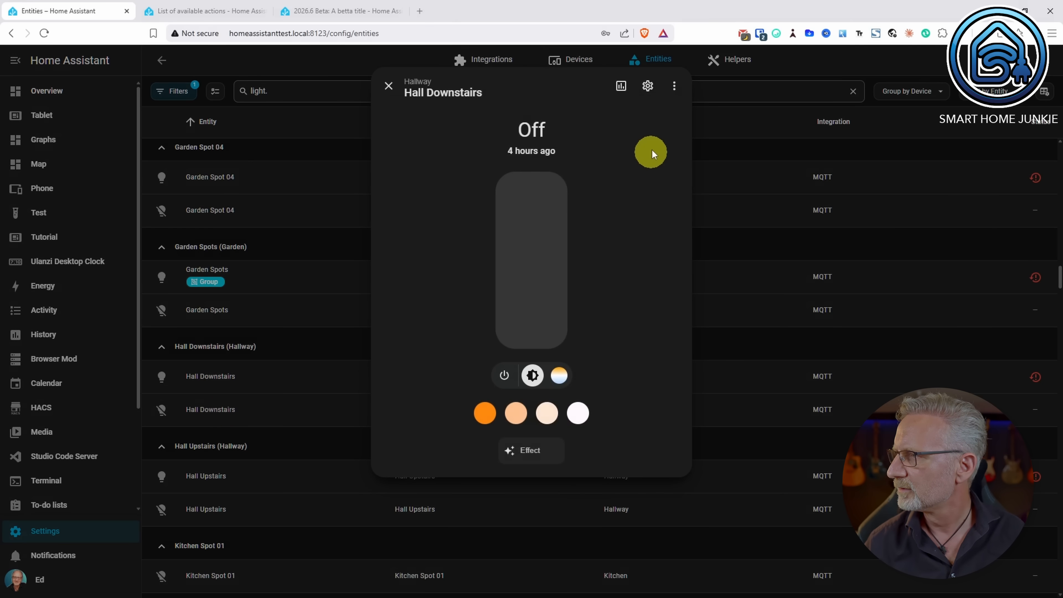
- Create a new automation from the Hall Downstairs light with a Turn on light action, and leave for the settings overview without saving it
left_click(674, 86)
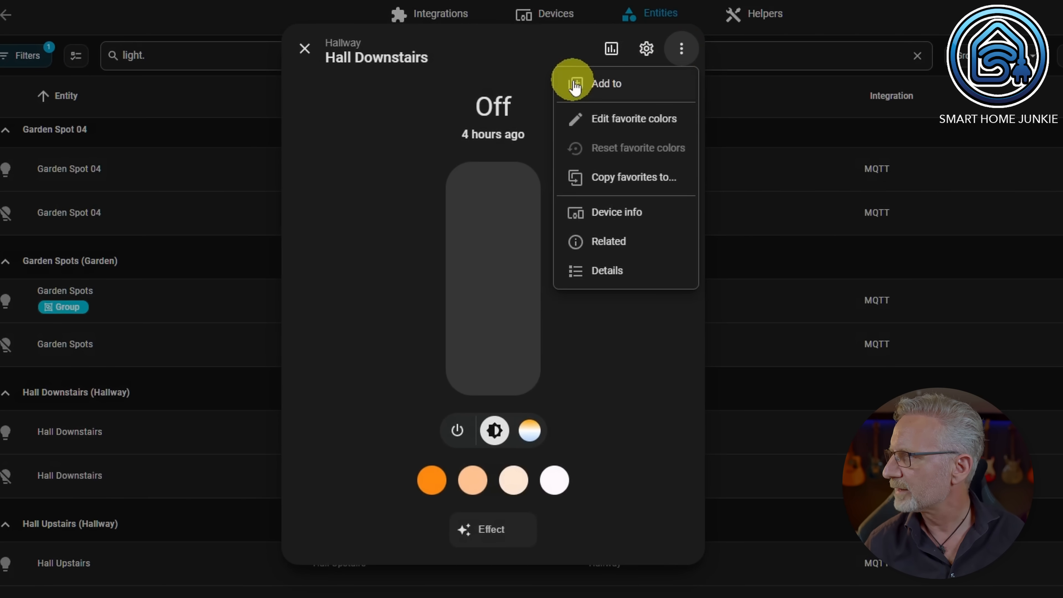
left_click(607, 85)
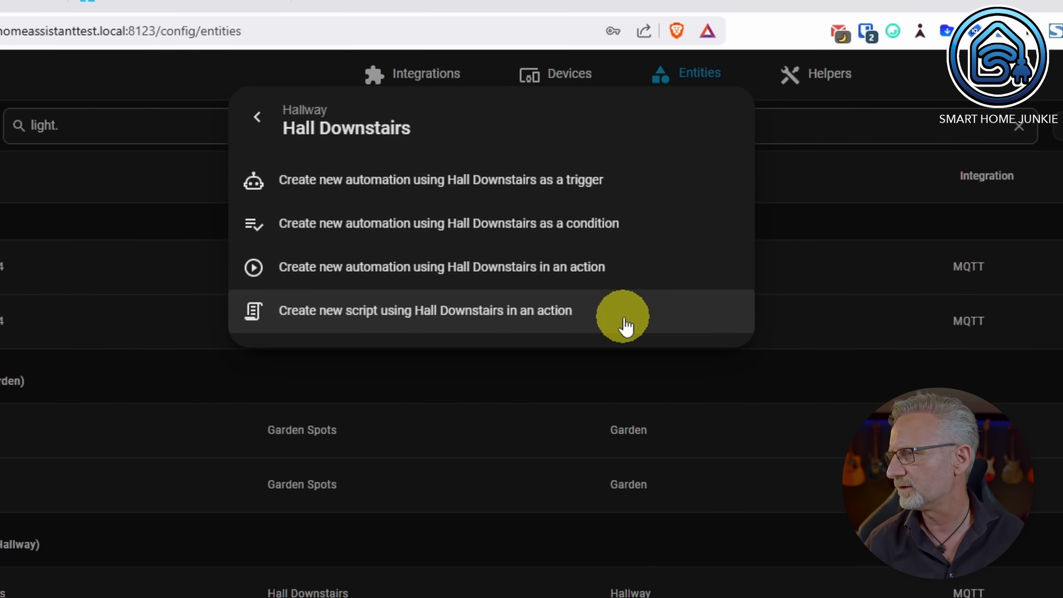
left_click(588, 268)
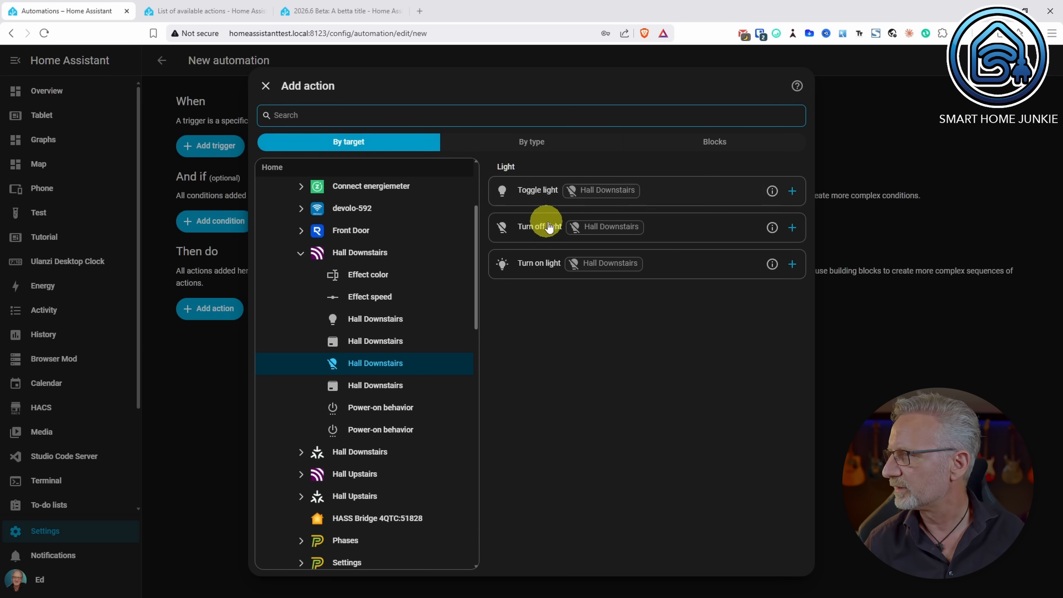
left_click(549, 269)
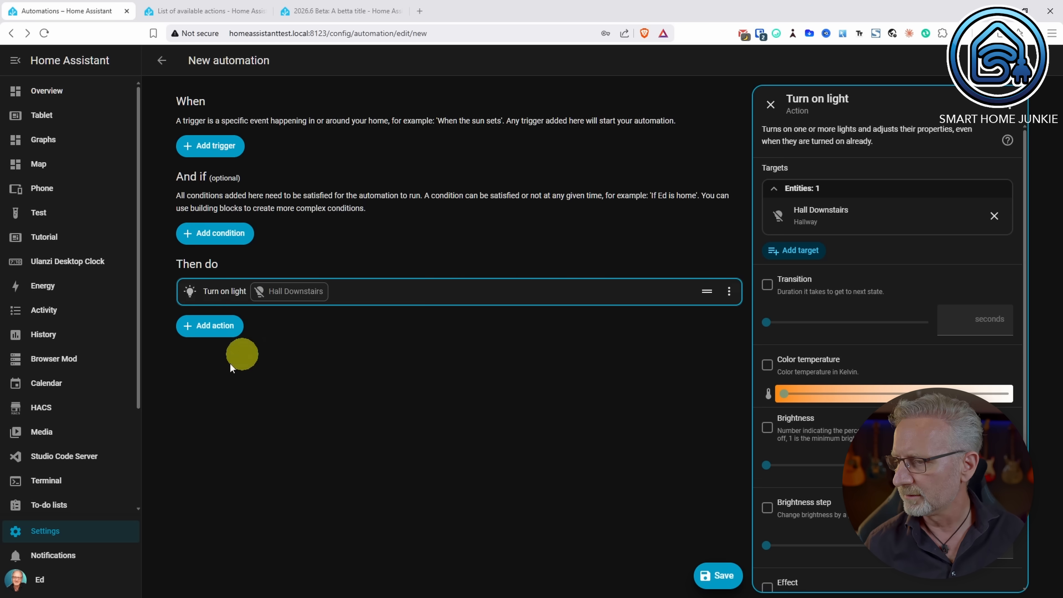
left_click(87, 540)
left_click(562, 400)
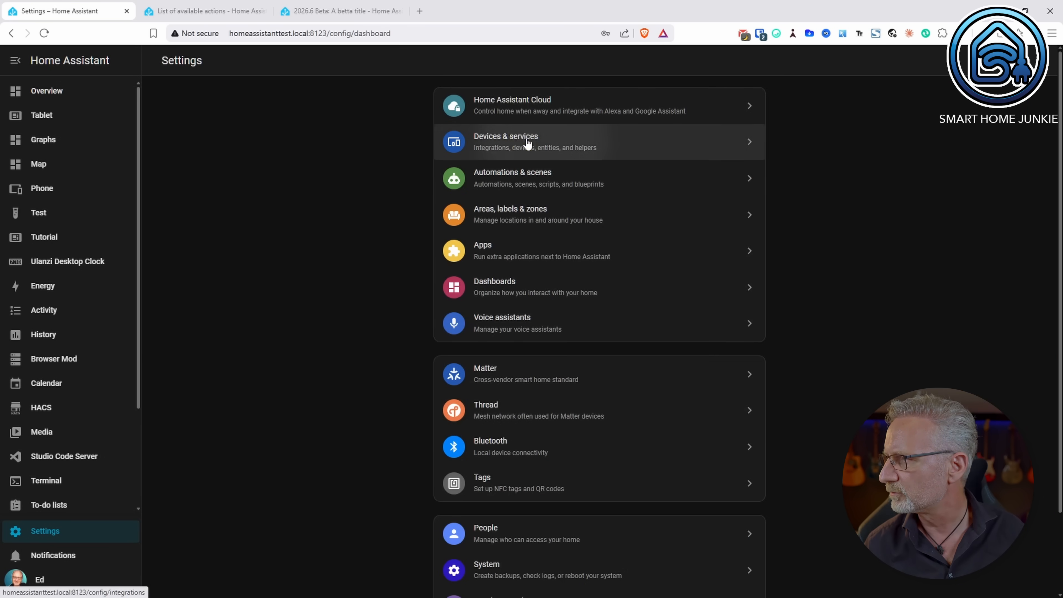
- Search the devices list for 'hall downsta' and open the Hall Downstairs Motion Sensor device
left_click(527, 142)
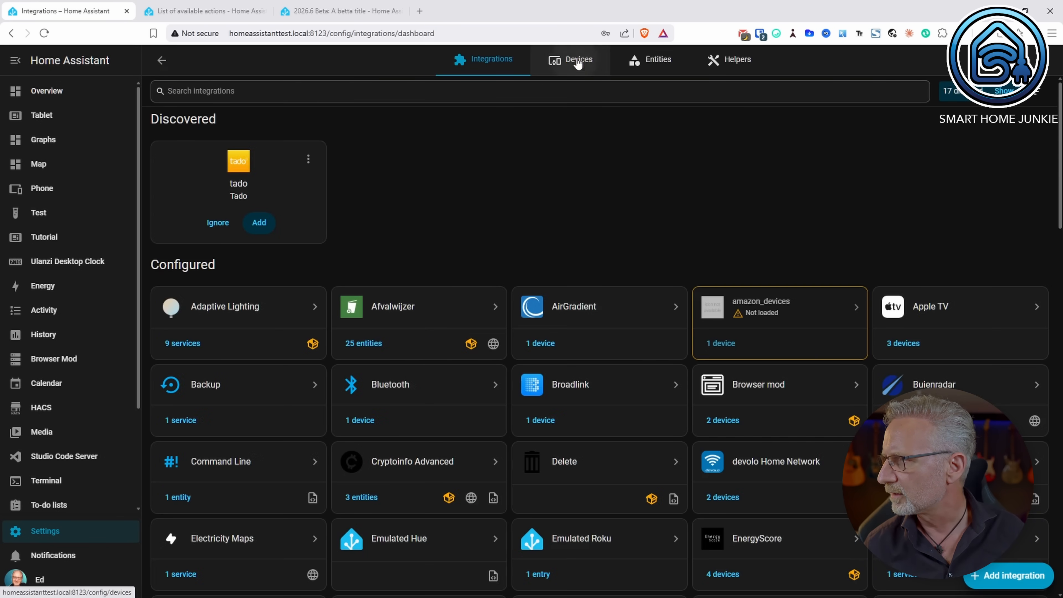
left_click(579, 63)
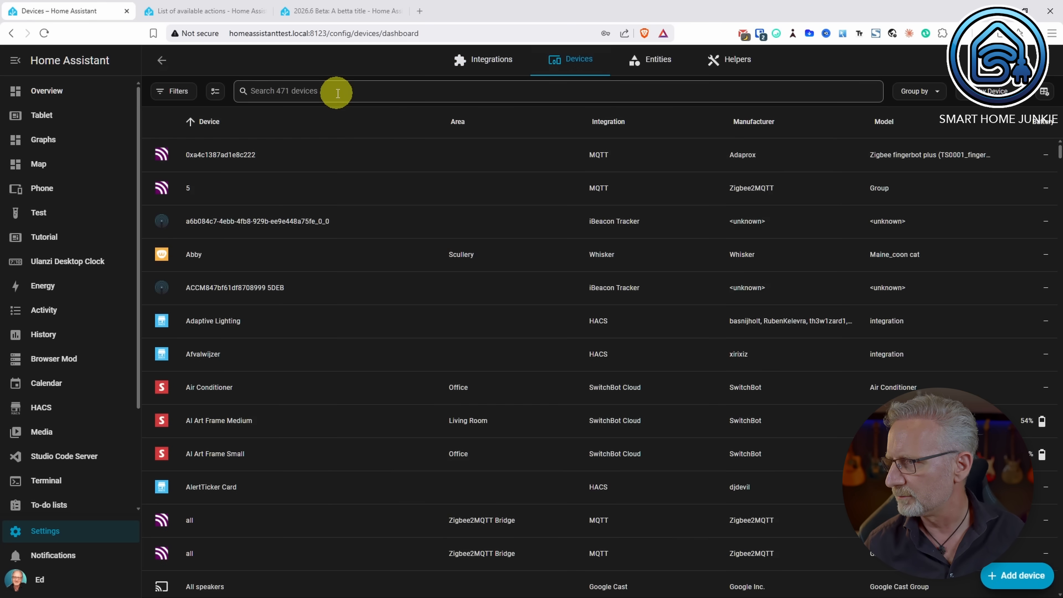
type("hall downsta")
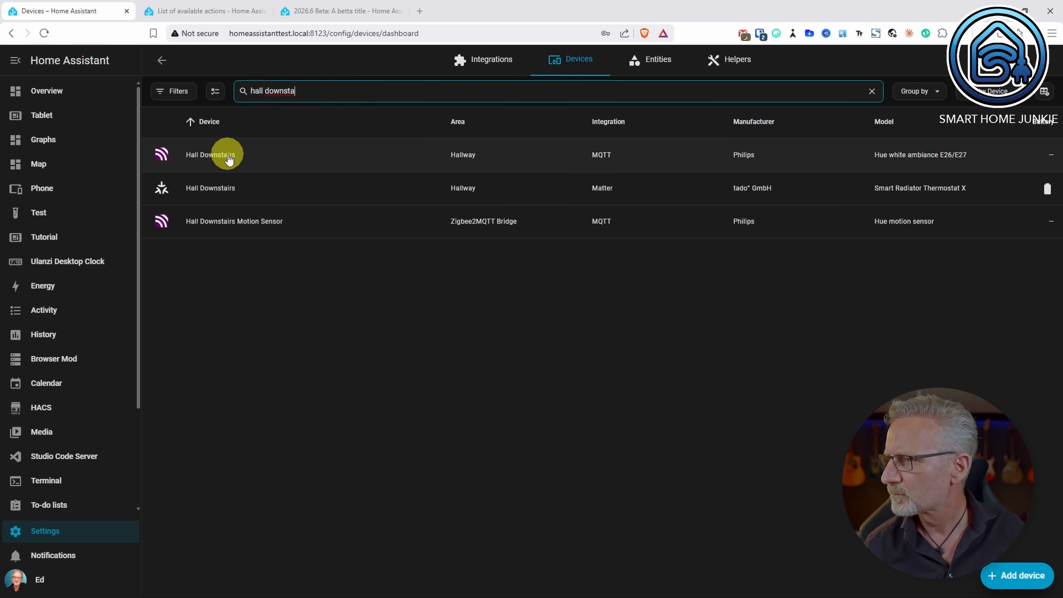
left_click(226, 228)
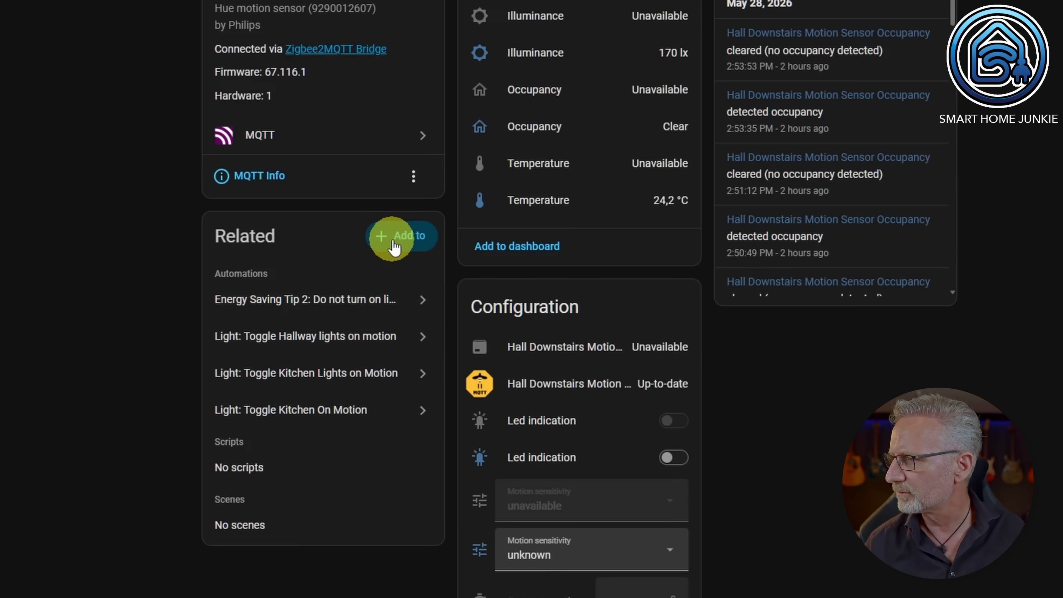
- Create a new automation from the device's related items, using the Hall Downstairs Motion Sensor as an Occupancy detected trigger
left_click(409, 243)
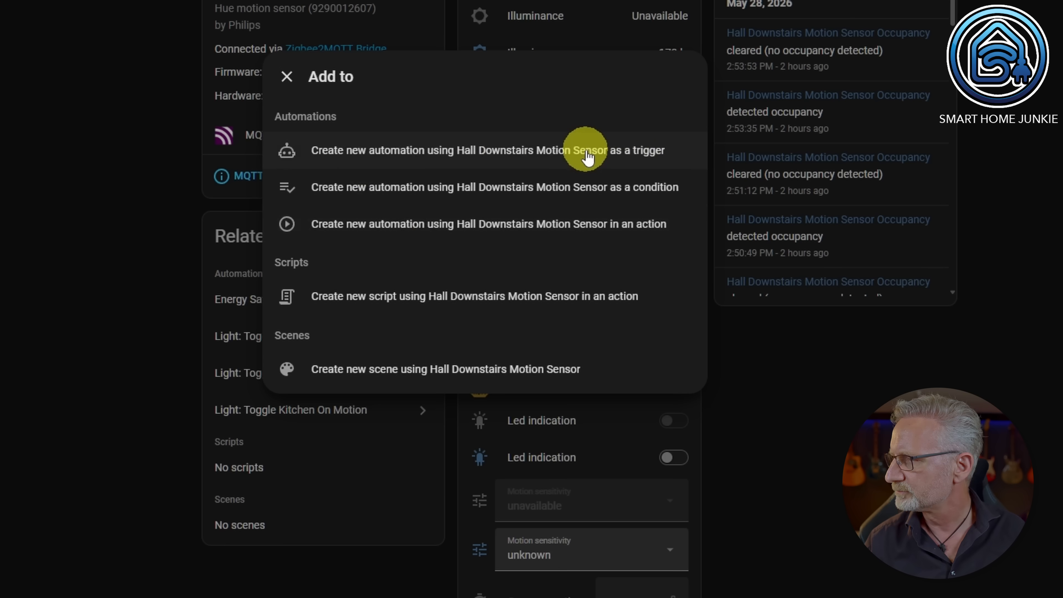
left_click(562, 151)
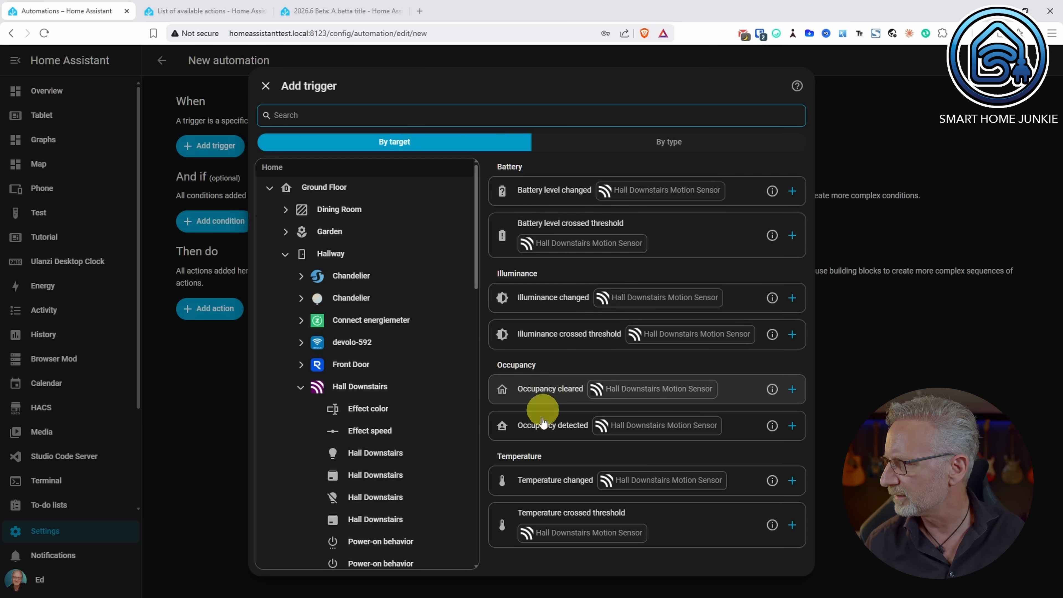
left_click(676, 425)
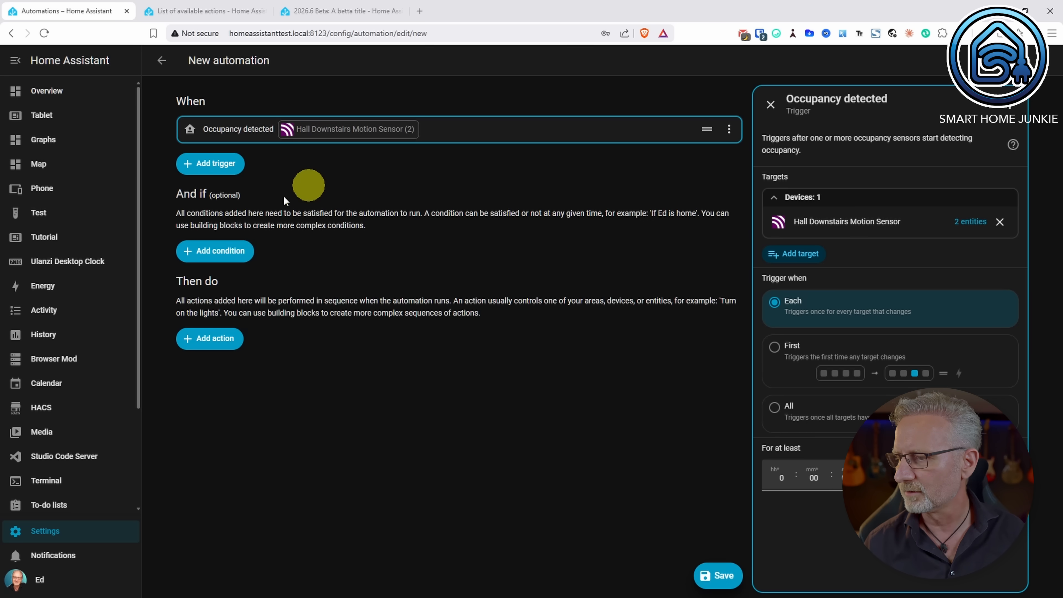
- Leave the new automation without saving it and show the user preferences in the user profile
left_click(35, 581)
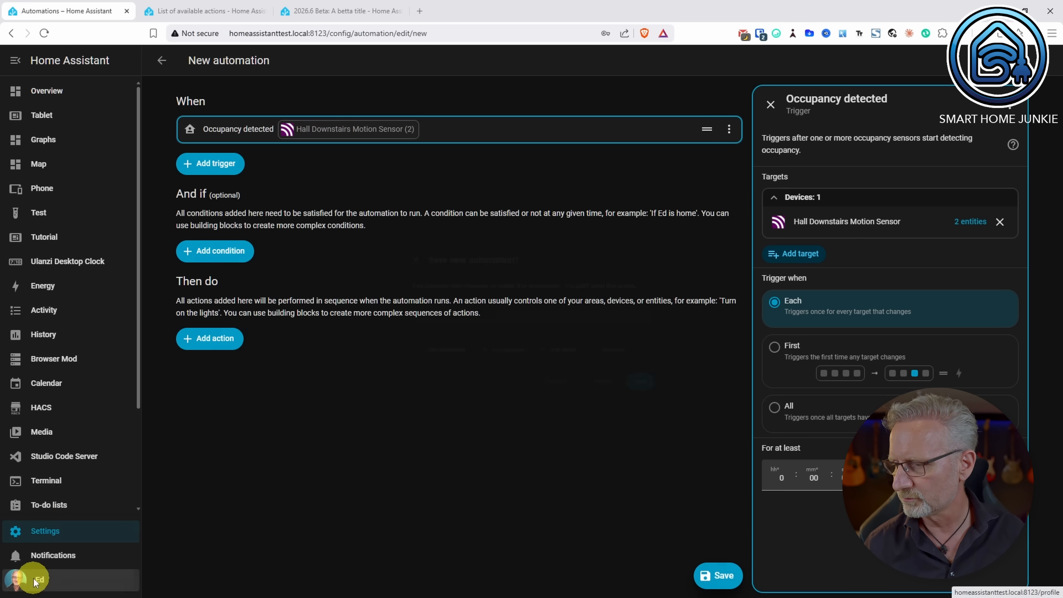
left_click(561, 398)
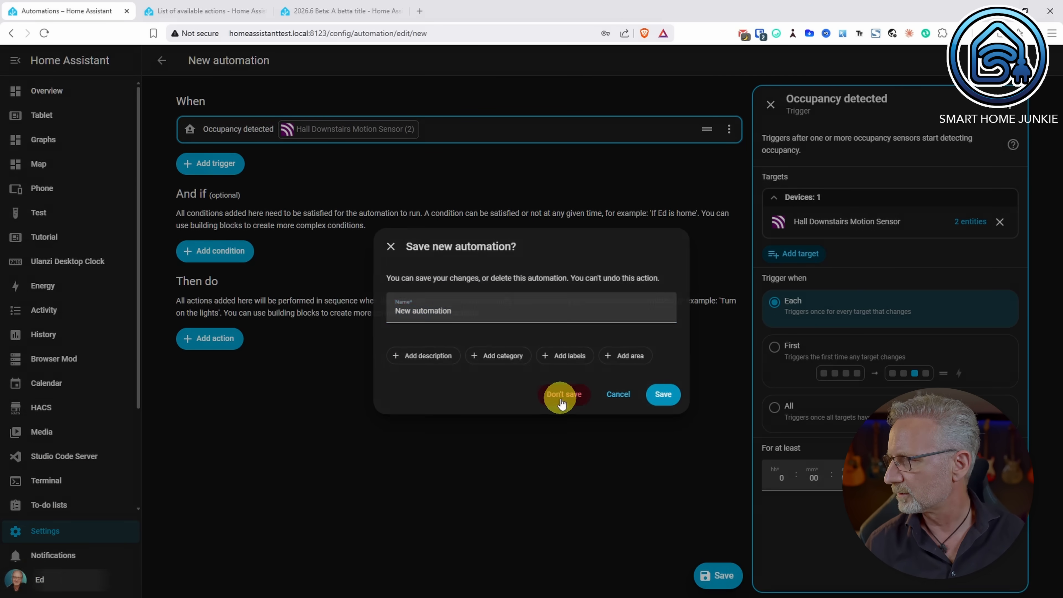
scroll(560, 399, "down", 3)
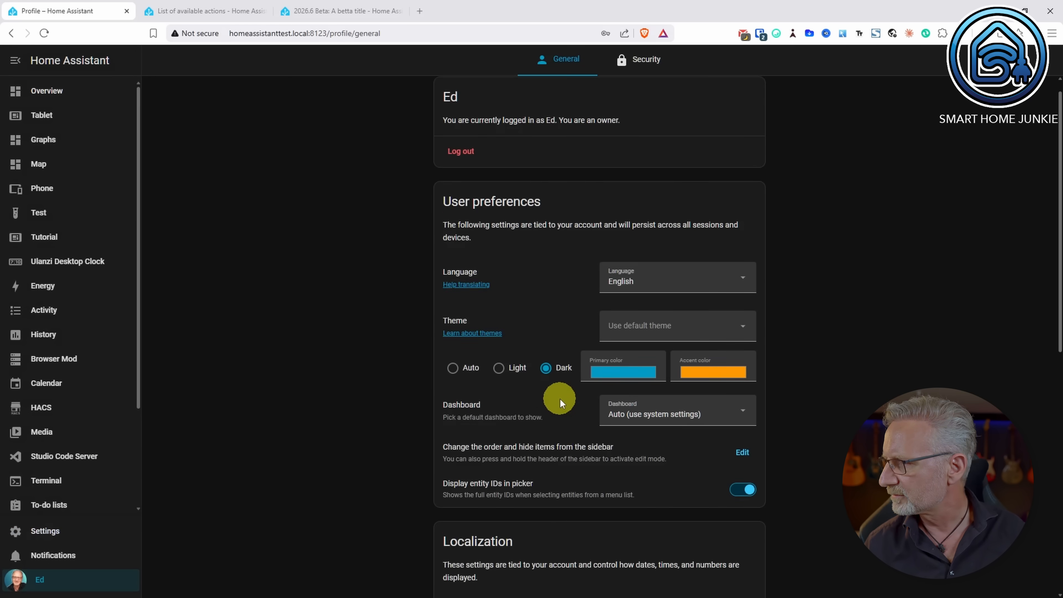